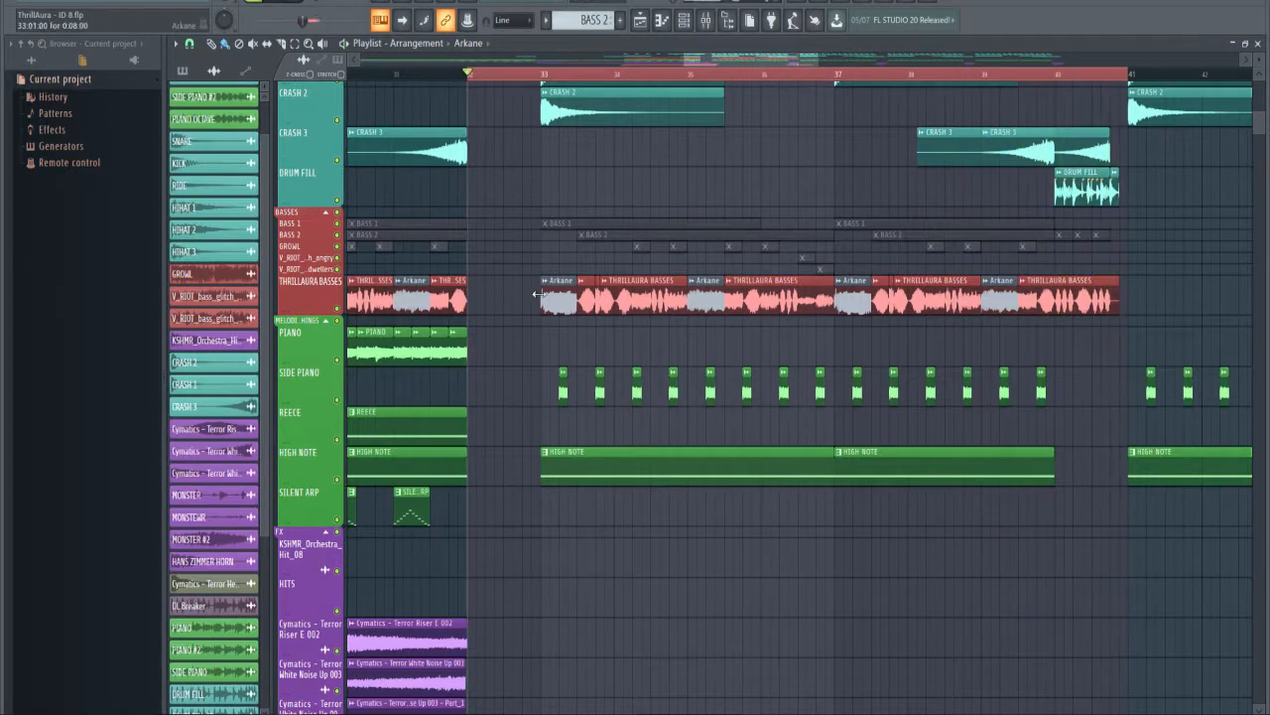
- Open the mixer track of the first Arkane clip at bar 33 in the THRILLAURA BASSES lane and play the arrangement
scroll(453, 249, "up", 2)
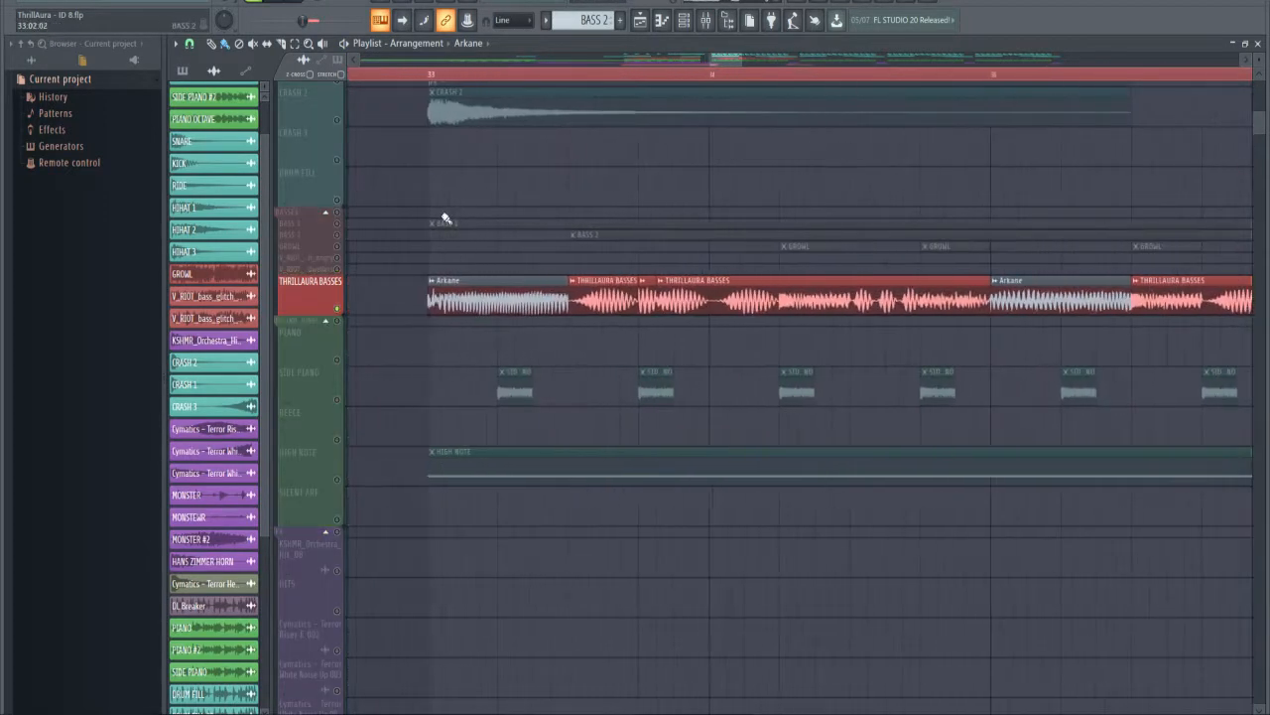
scroll(418, 83, "down", 1)
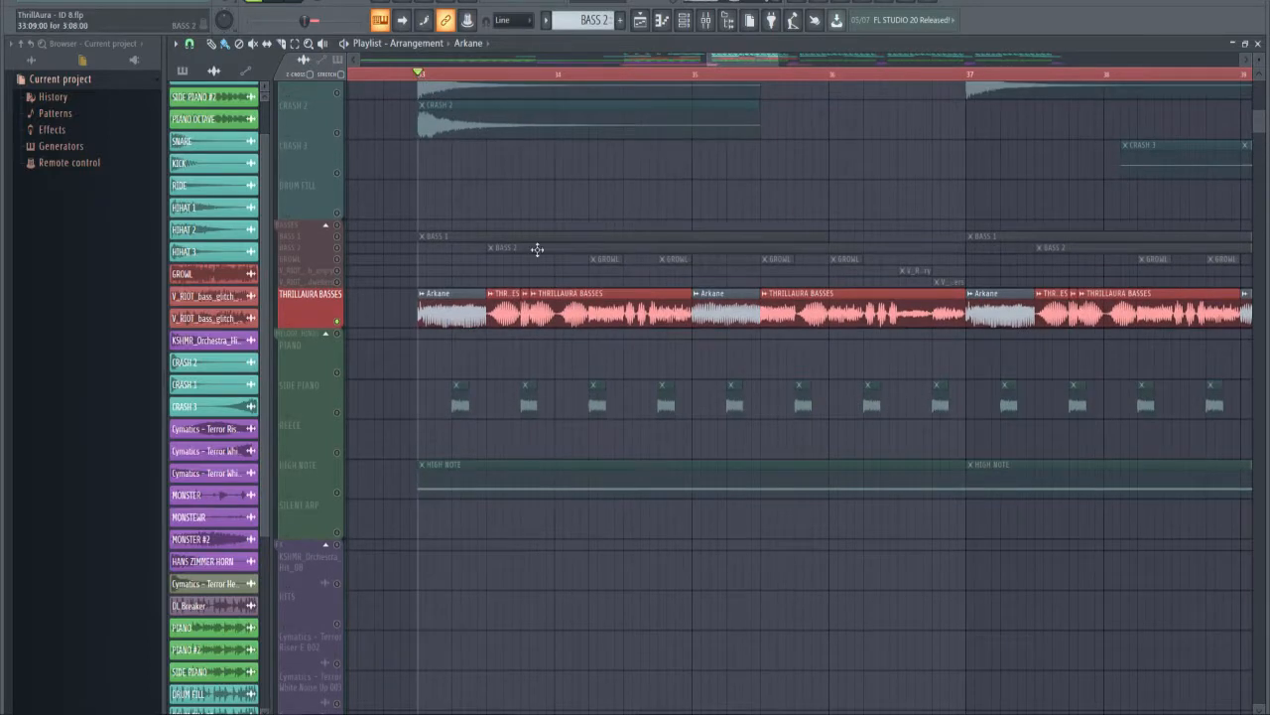
double_click(473, 298)
key("F9")
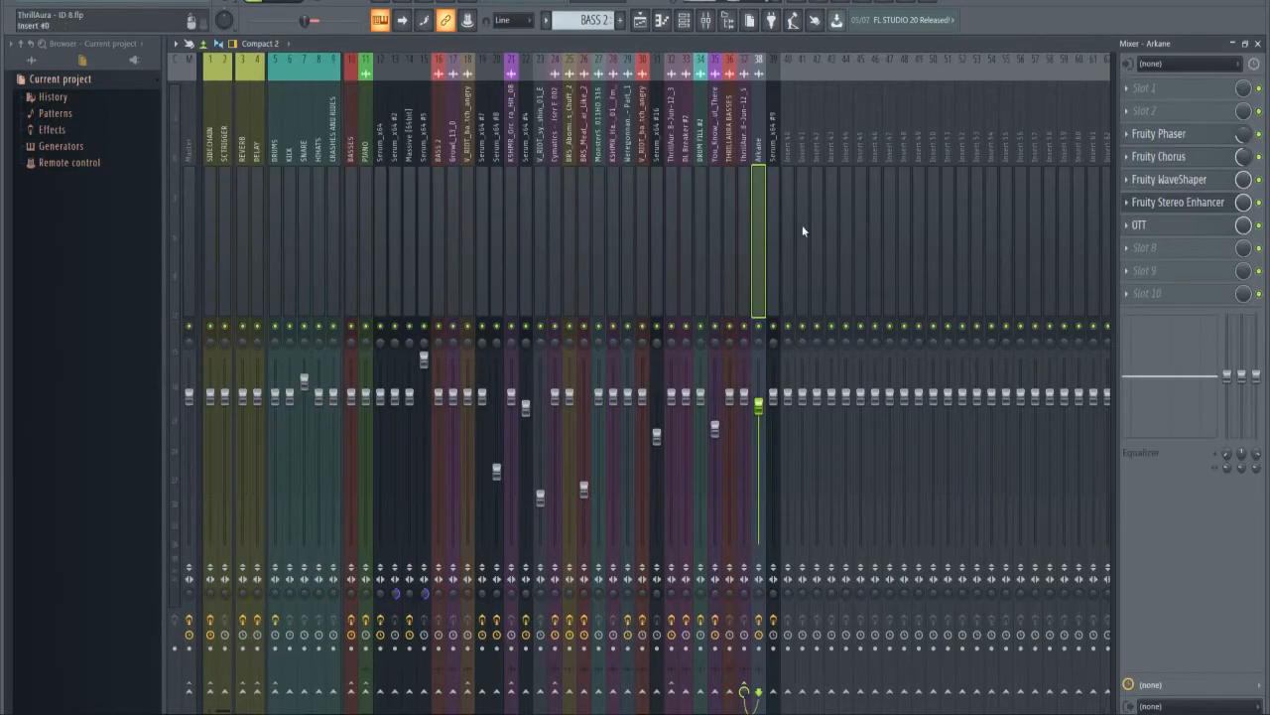
key("space")
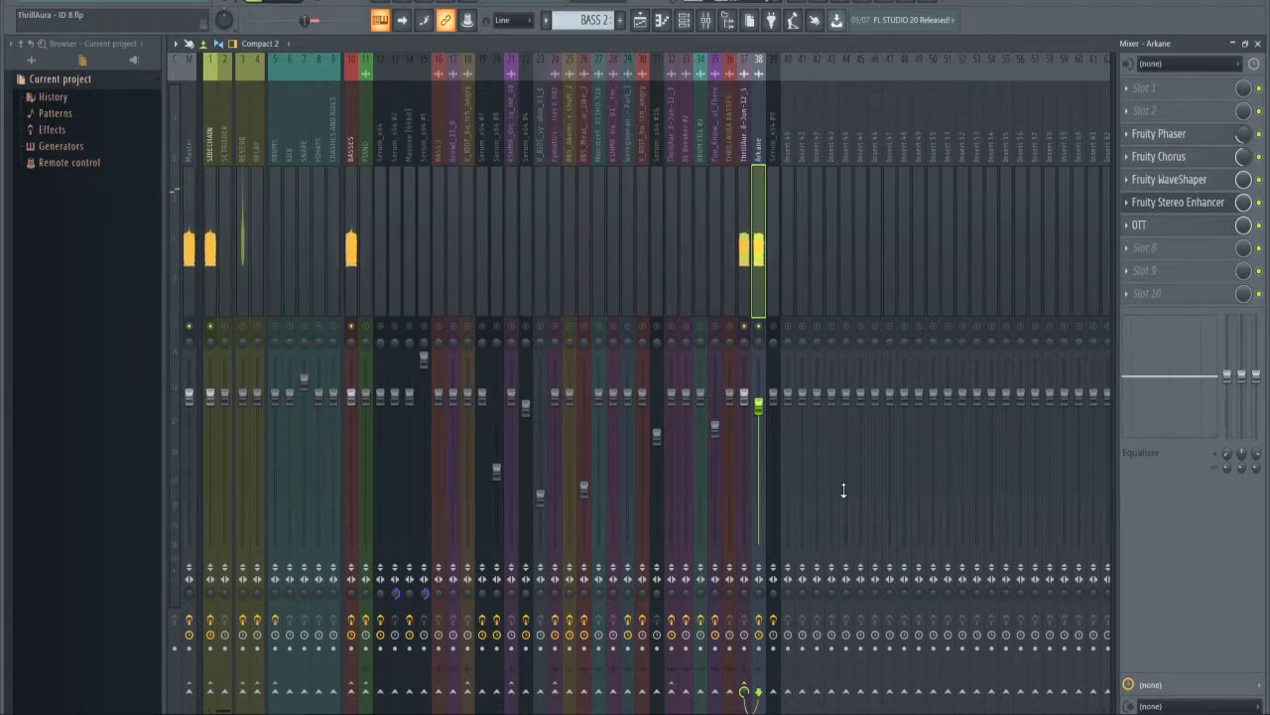
- Examine the Fruity Phaser, Fruity Chorus and Fruity WaveShaper settings on the Arkane mixer track one after another
left_click(1159, 133)
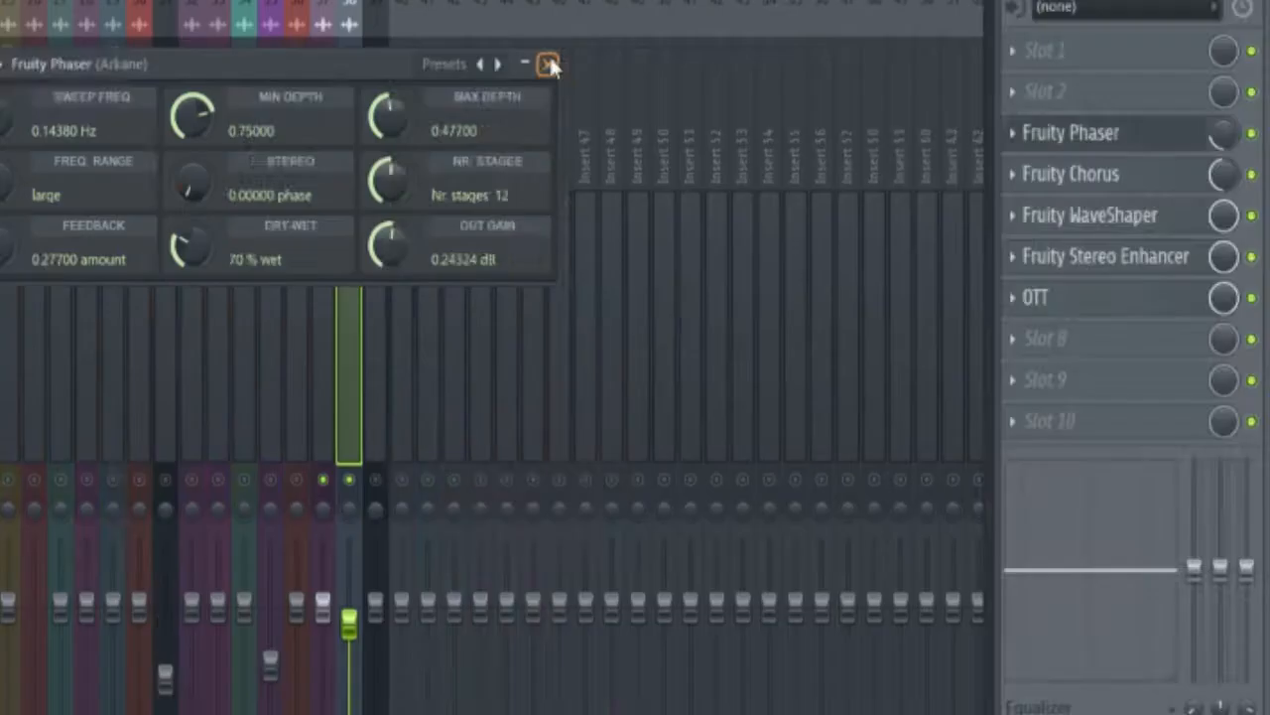
left_click(900, 134)
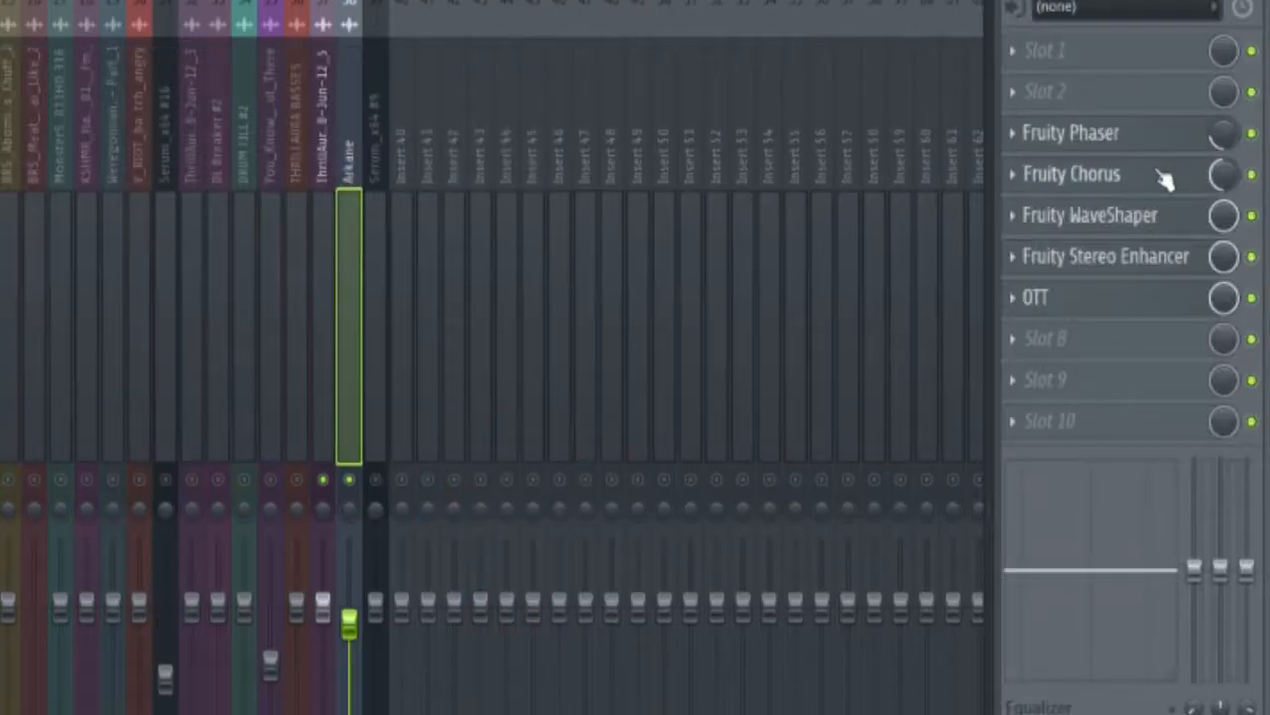
left_click(1144, 176)
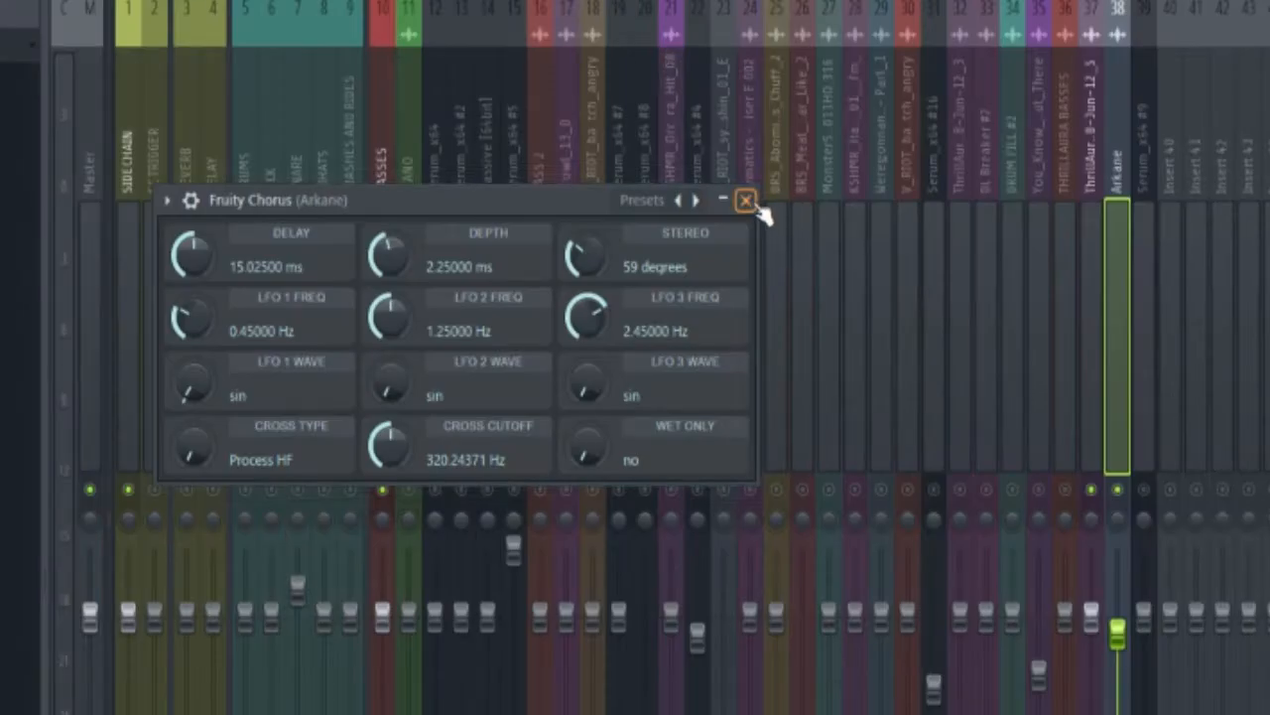
left_click(746, 202)
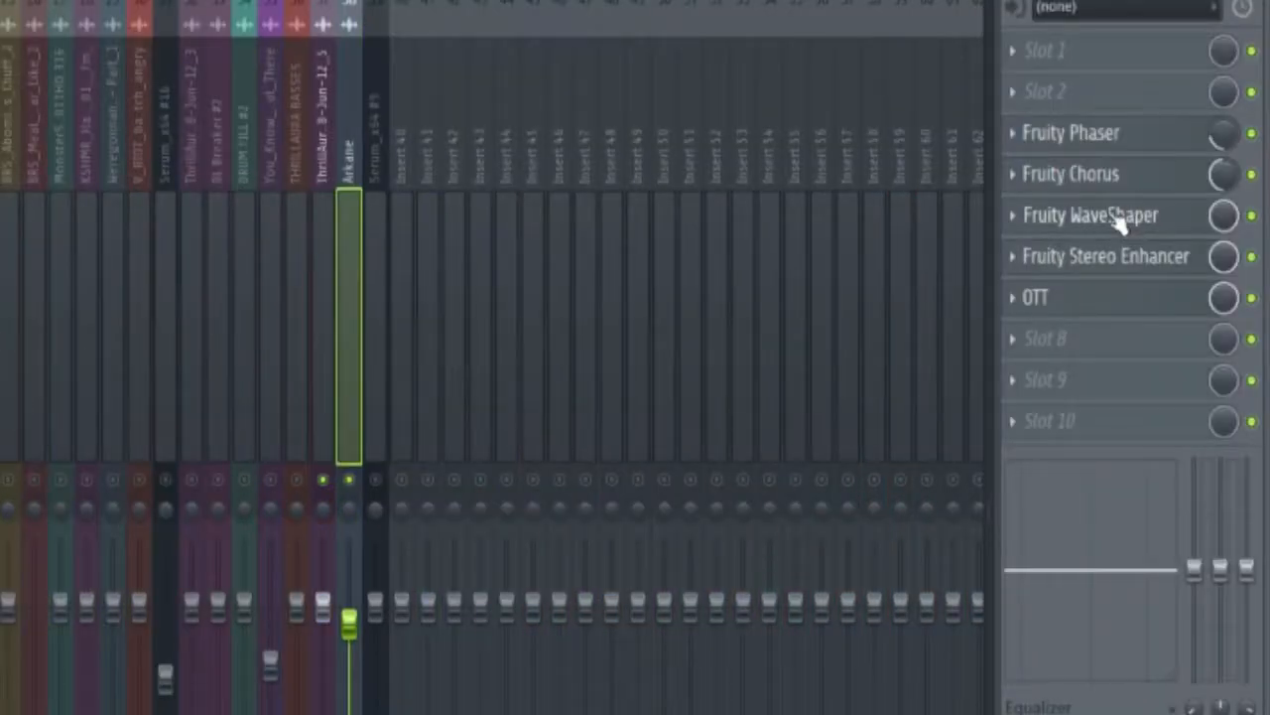
left_click(1122, 215)
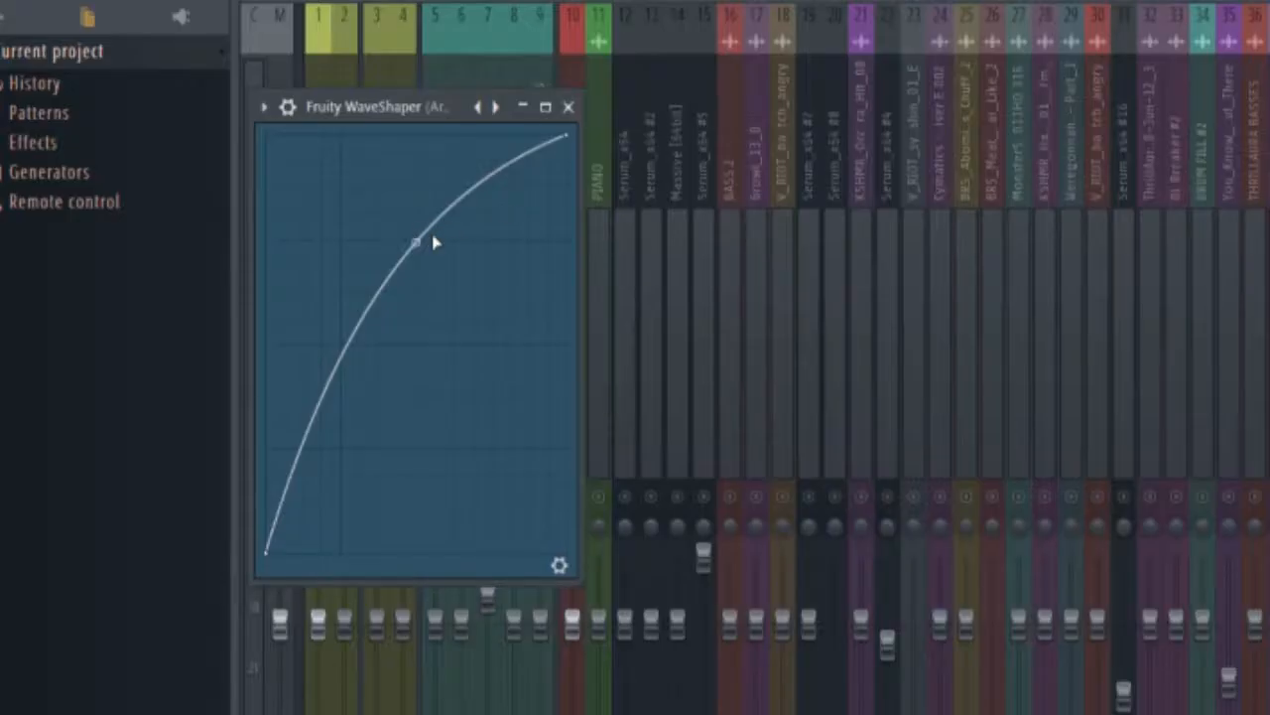
left_click(572, 105)
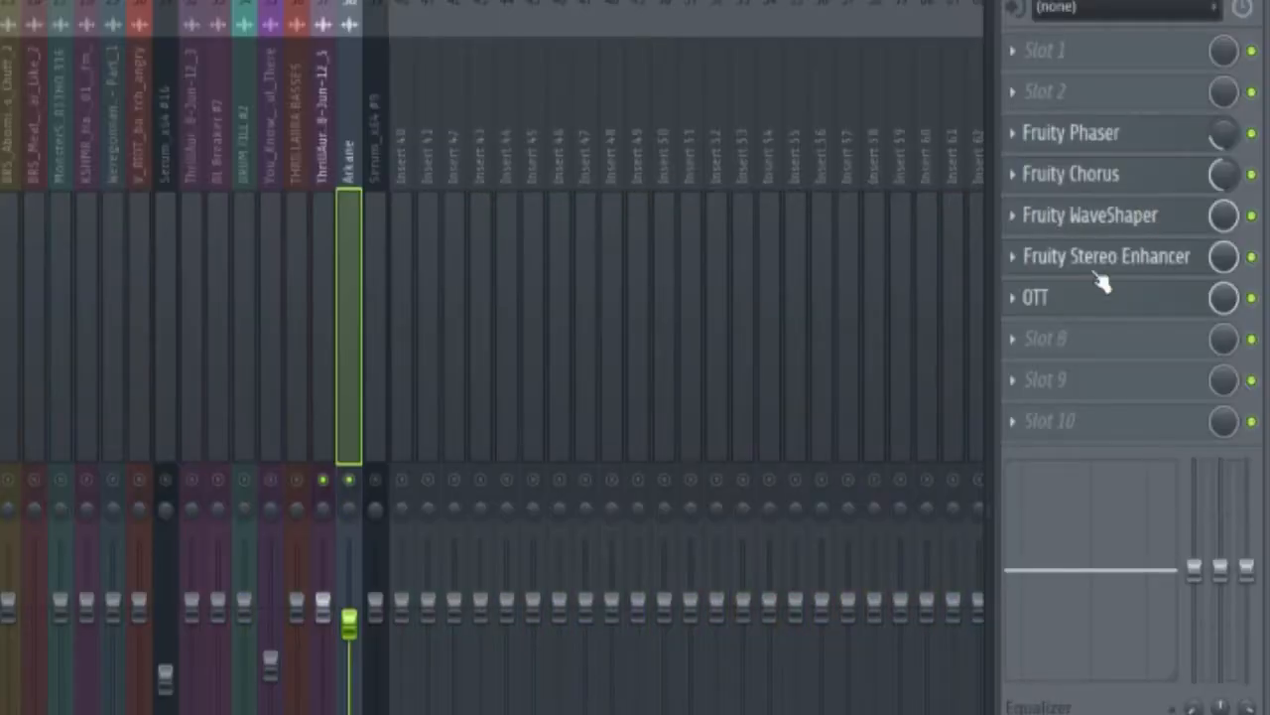
- Open the Arkane track's Fruity Stereo Enhancer, set channel inversion to None and load the Default preset
left_click(1110, 260)
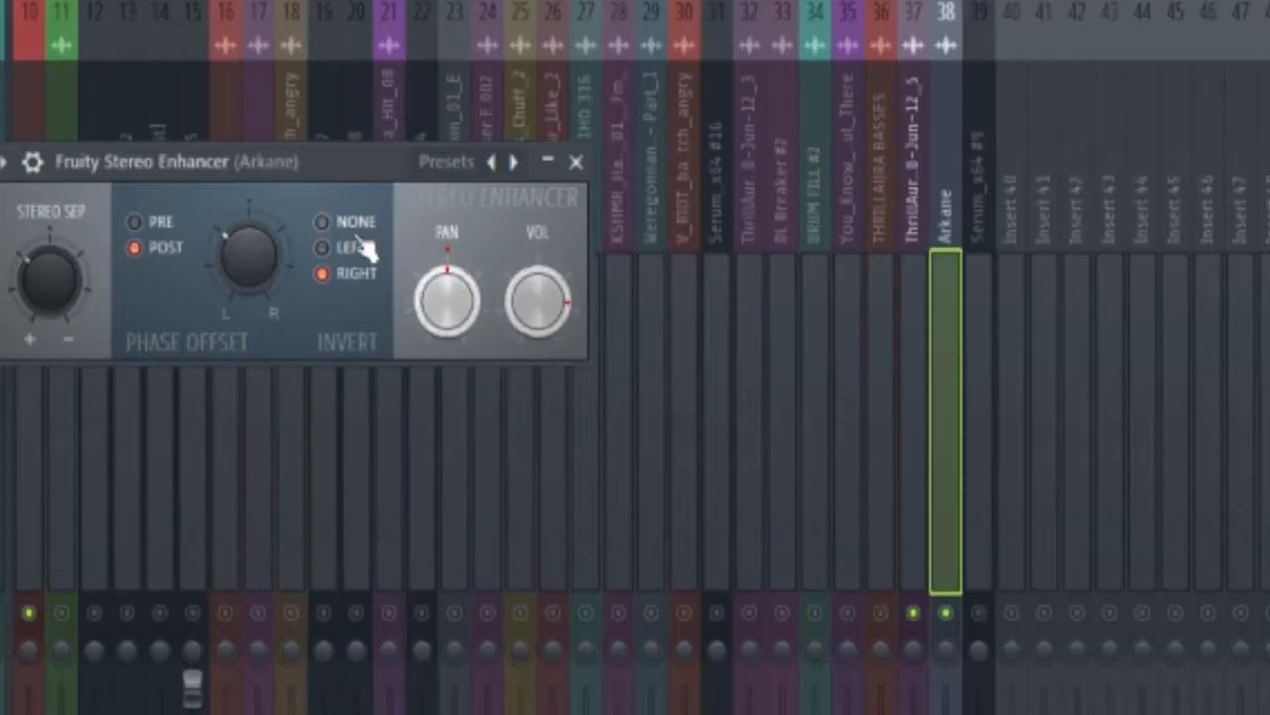
left_click_drag(319, 174, 393, 299)
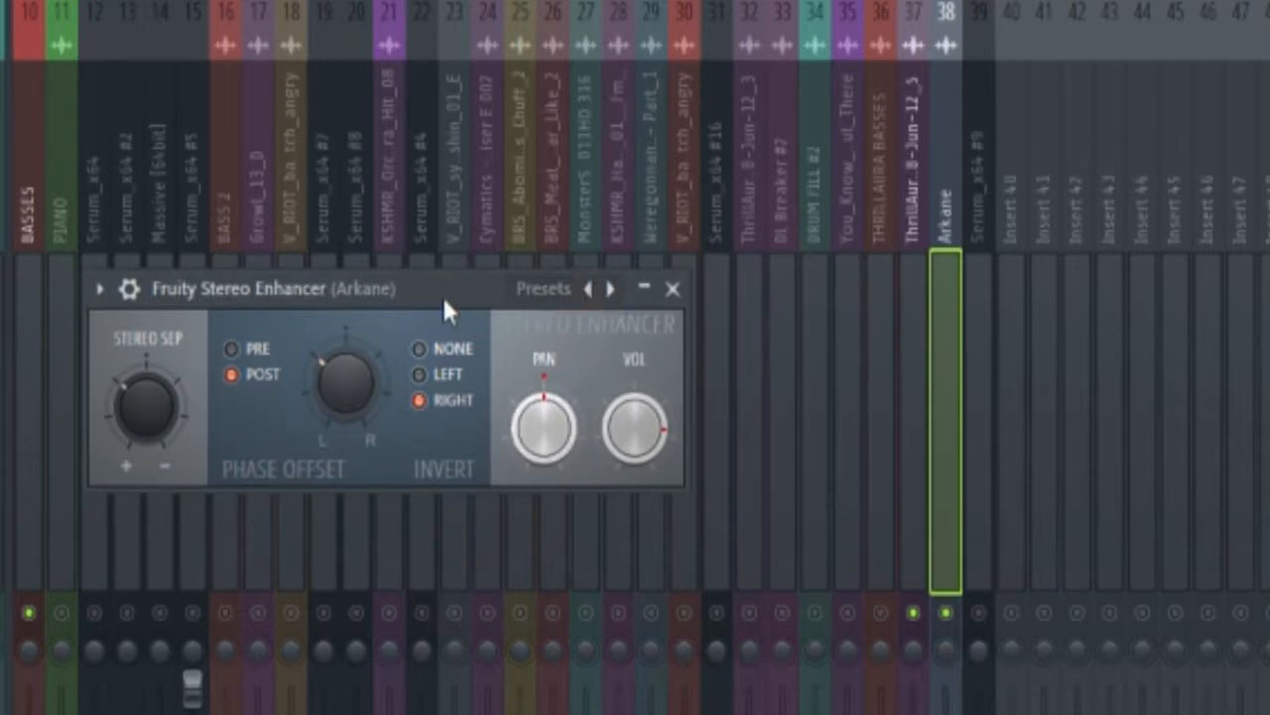
left_click_drag(444, 300, 640, 264)
scroll(645, 327, "up", 2)
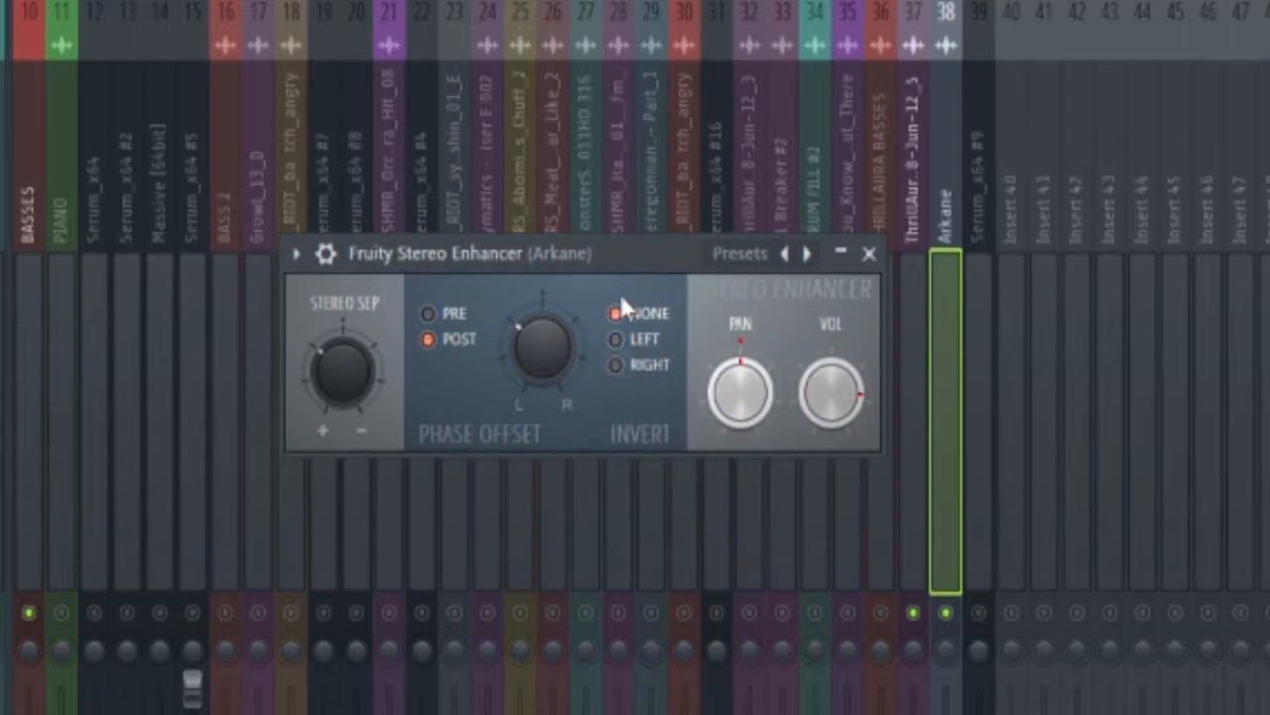
left_click(764, 256)
left_click(808, 256)
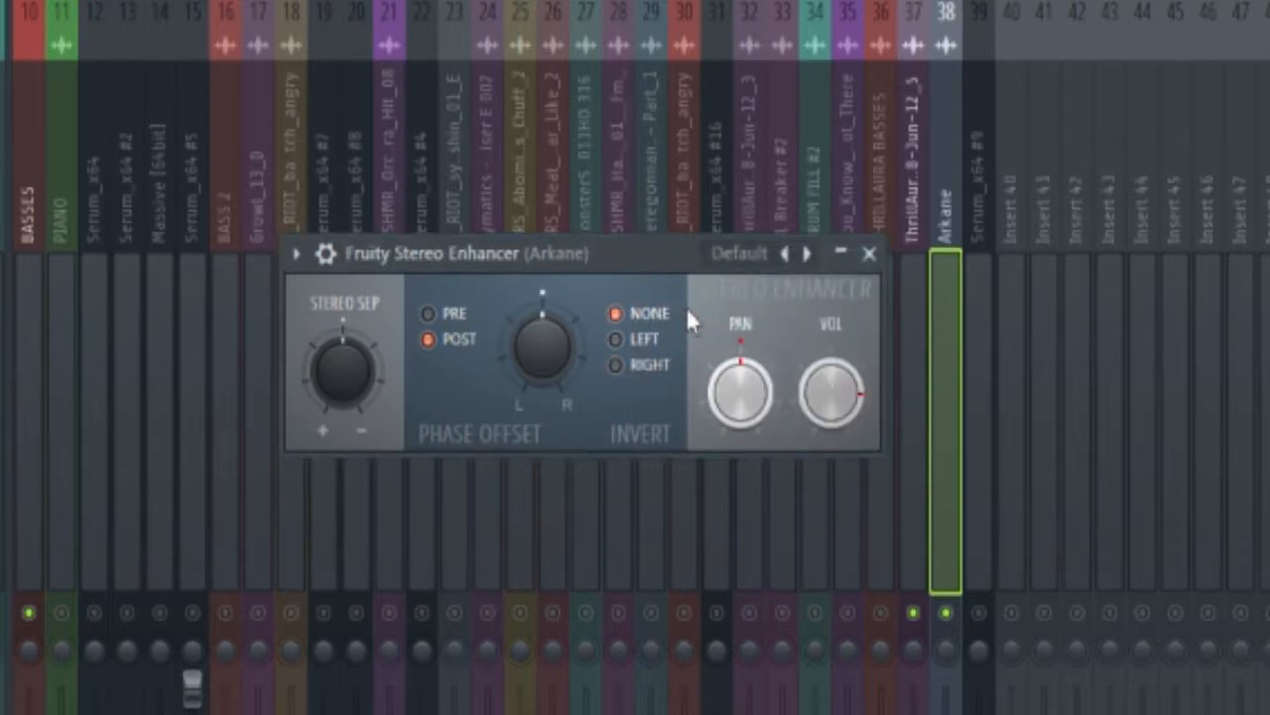
- Try the Arkane track's stereo phase offset fully left and fully right
left_click_drag(513, 259, 540, 252)
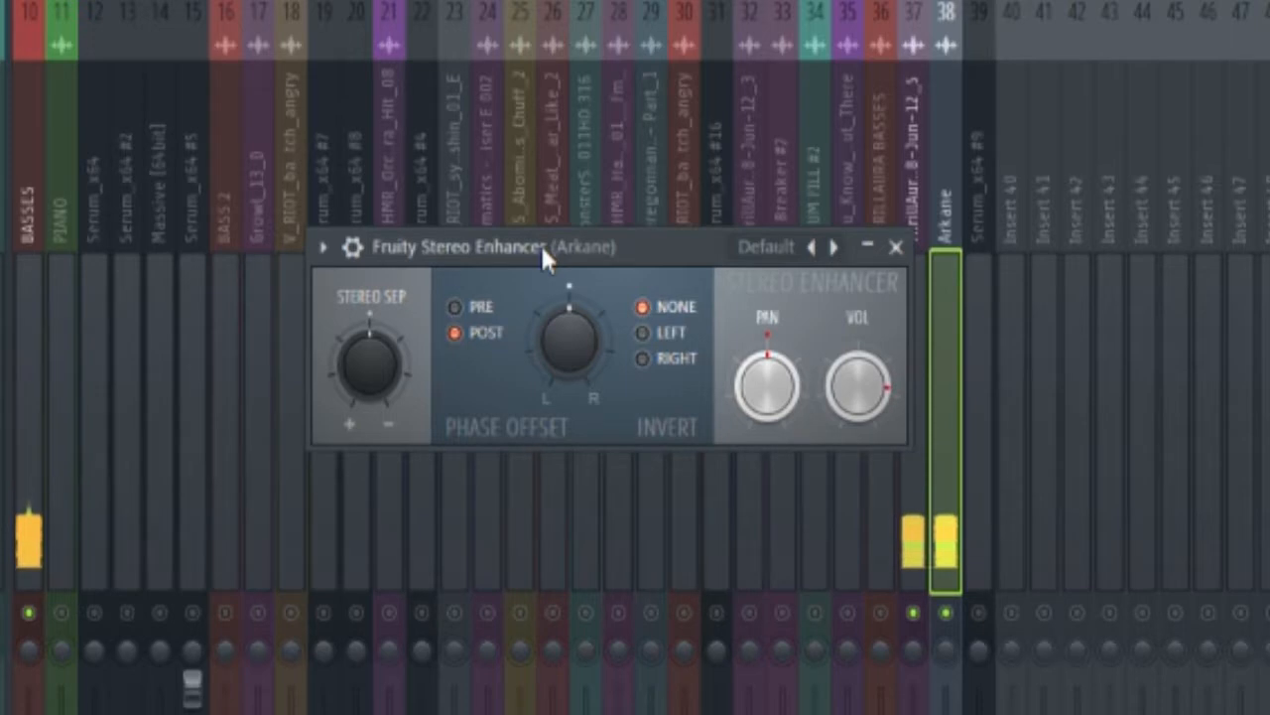
left_click_drag(571, 353, 571, 427)
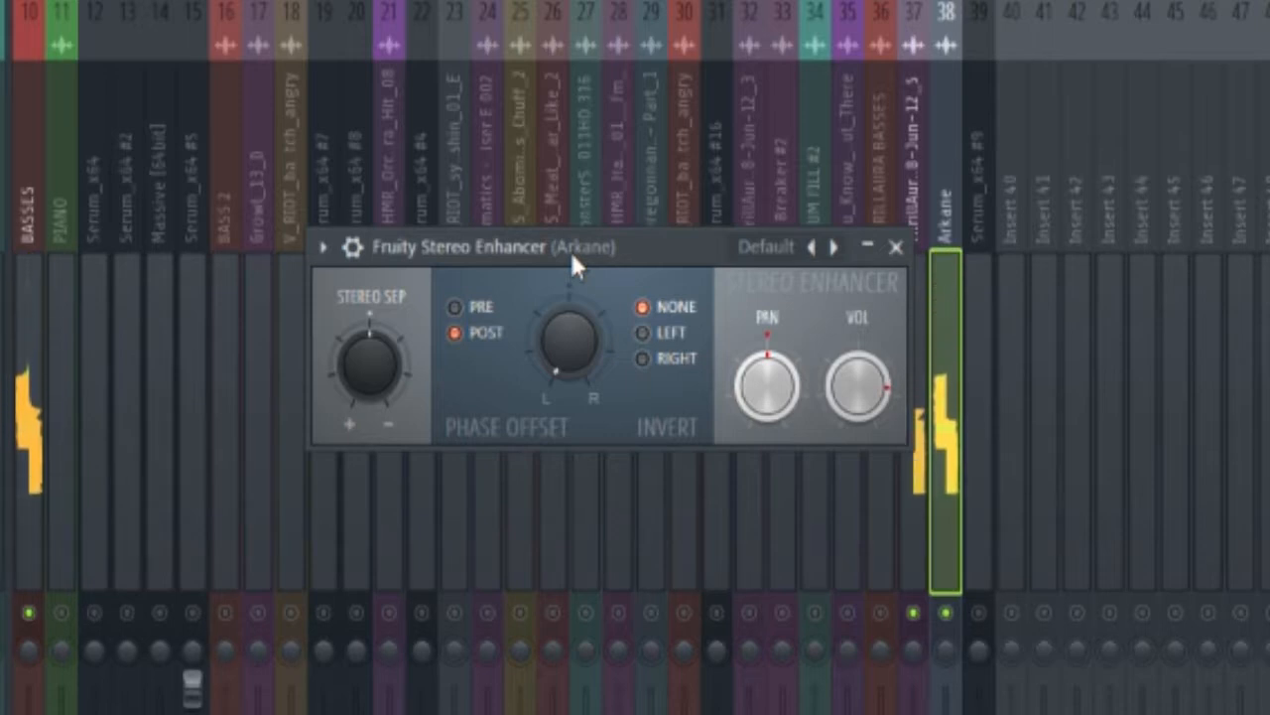
left_click_drag(602, 317, 599, 363)
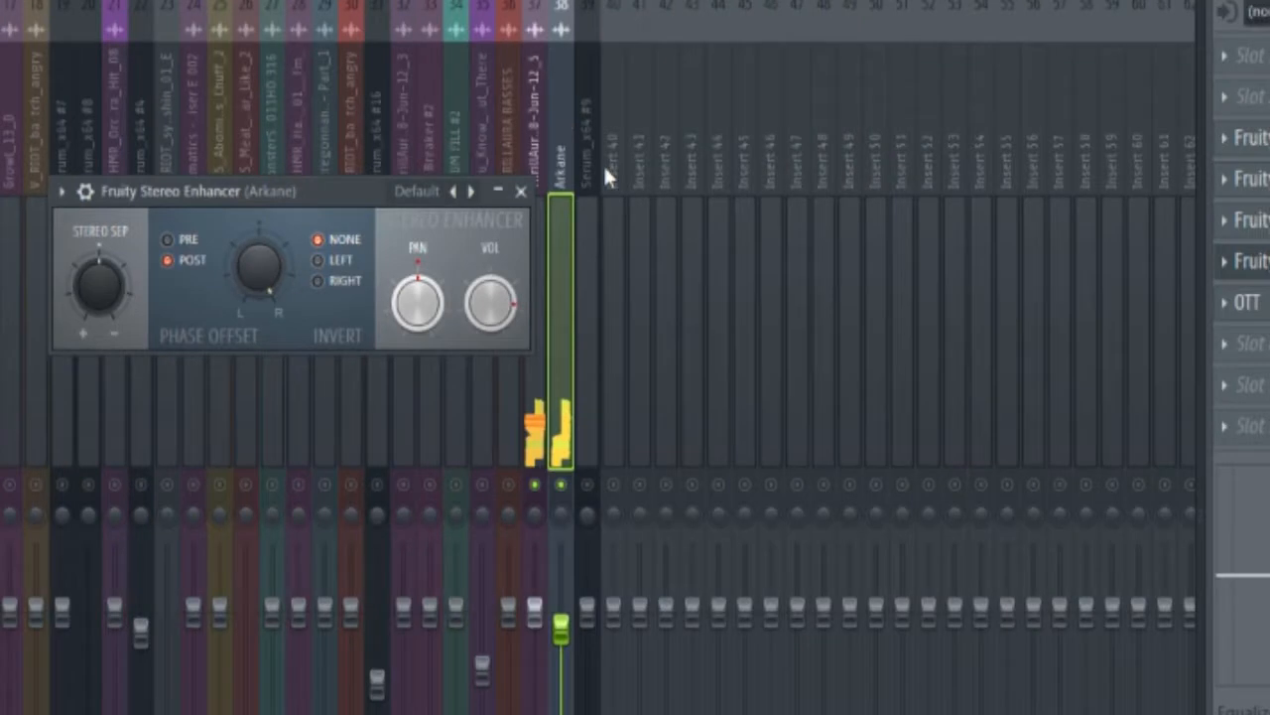
- Select the Serum_x64 #9 mixer track and open its Serum synth from the channel list
left_click(973, 214)
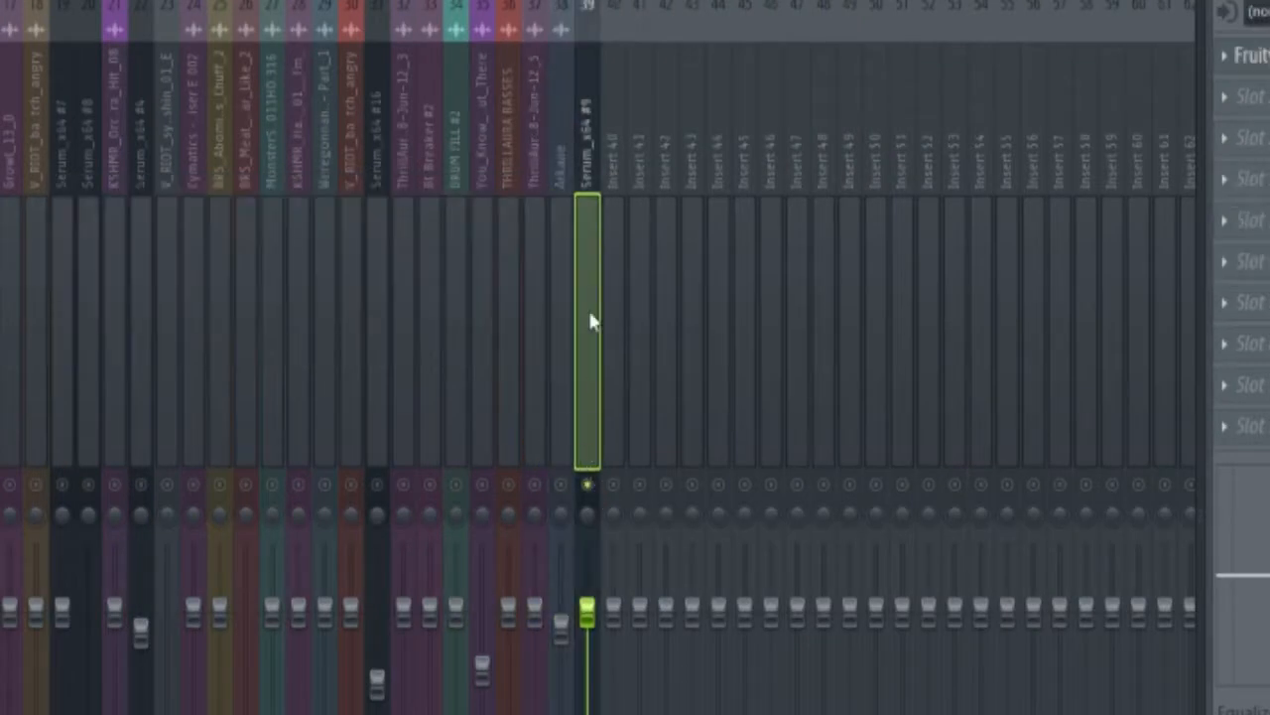
key("F6")
scroll(446, 397, "down", 3)
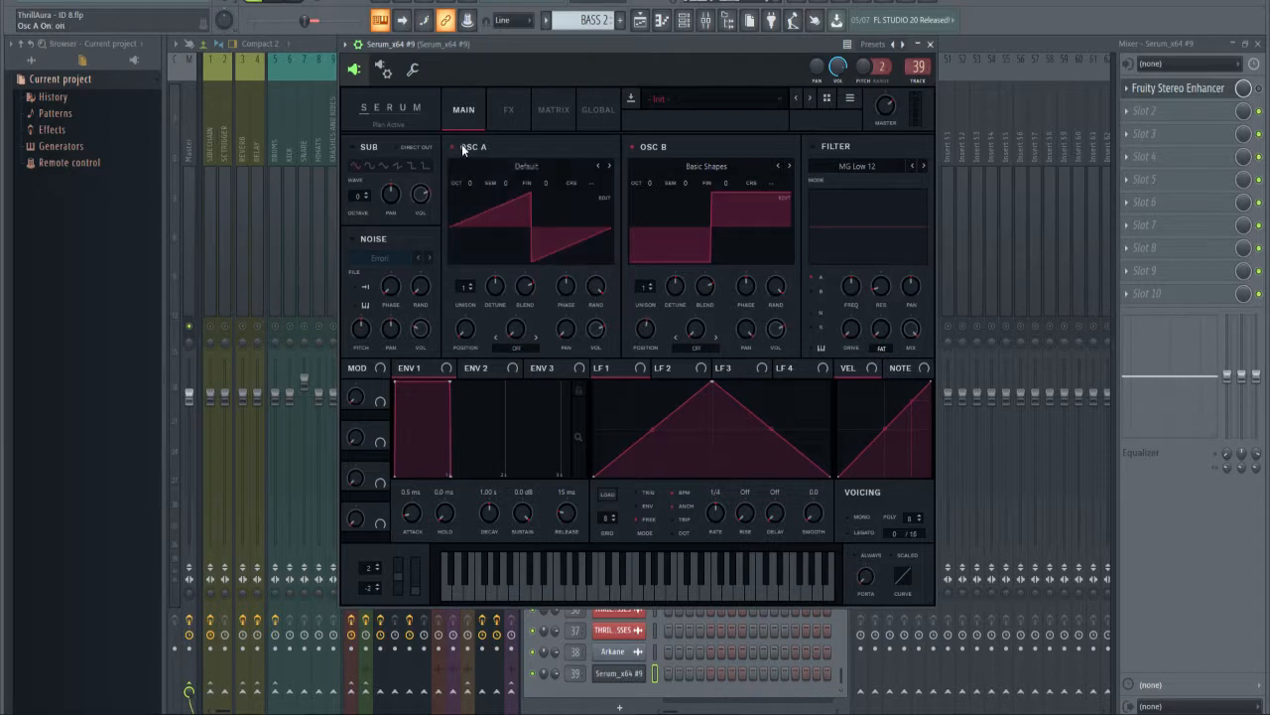
- Audition Serum's oscillators A and B one at a time, raise oscillator A to octave +1, and leave both enabled
left_click(658, 147)
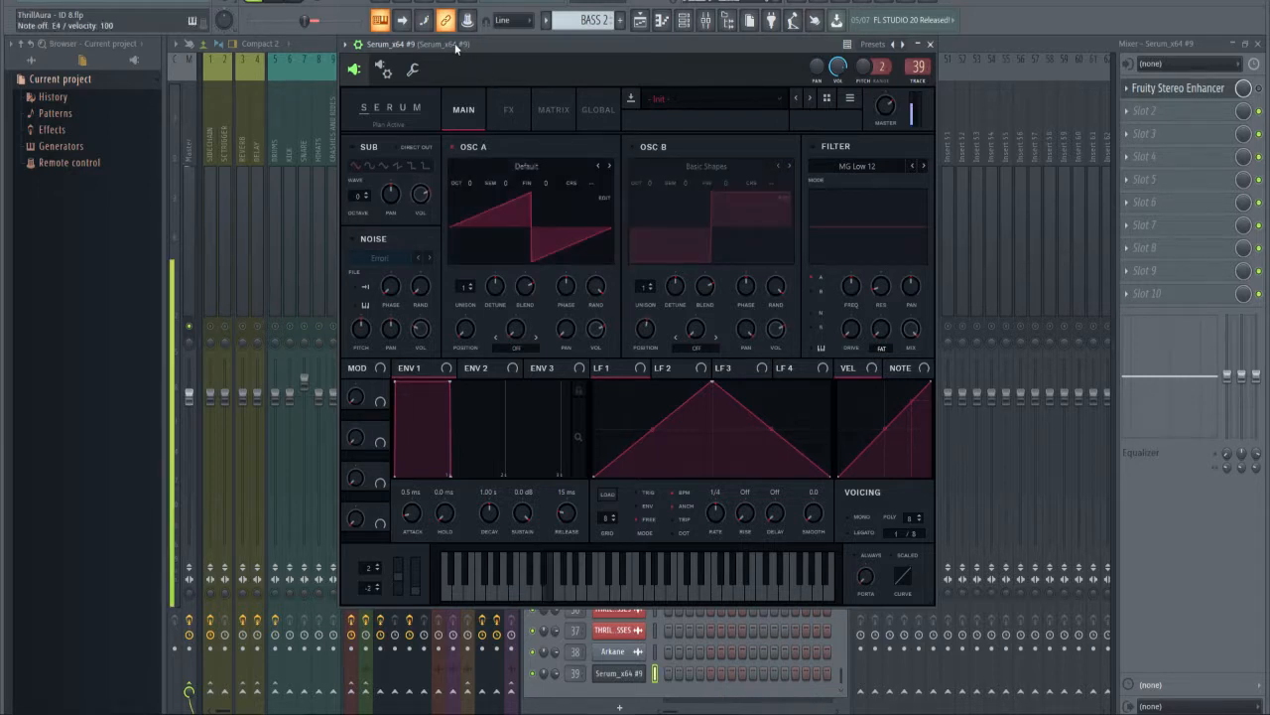
left_click(478, 147)
left_click(658, 147)
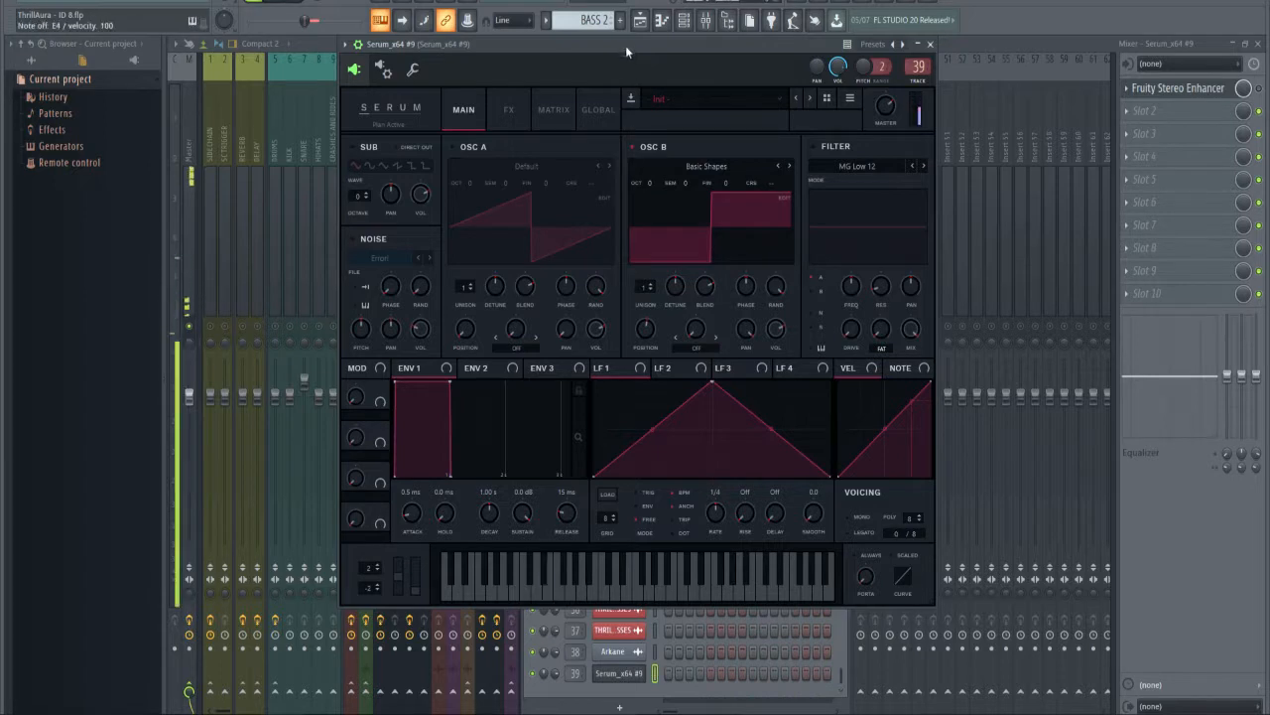
left_click(649, 146)
left_click(472, 147)
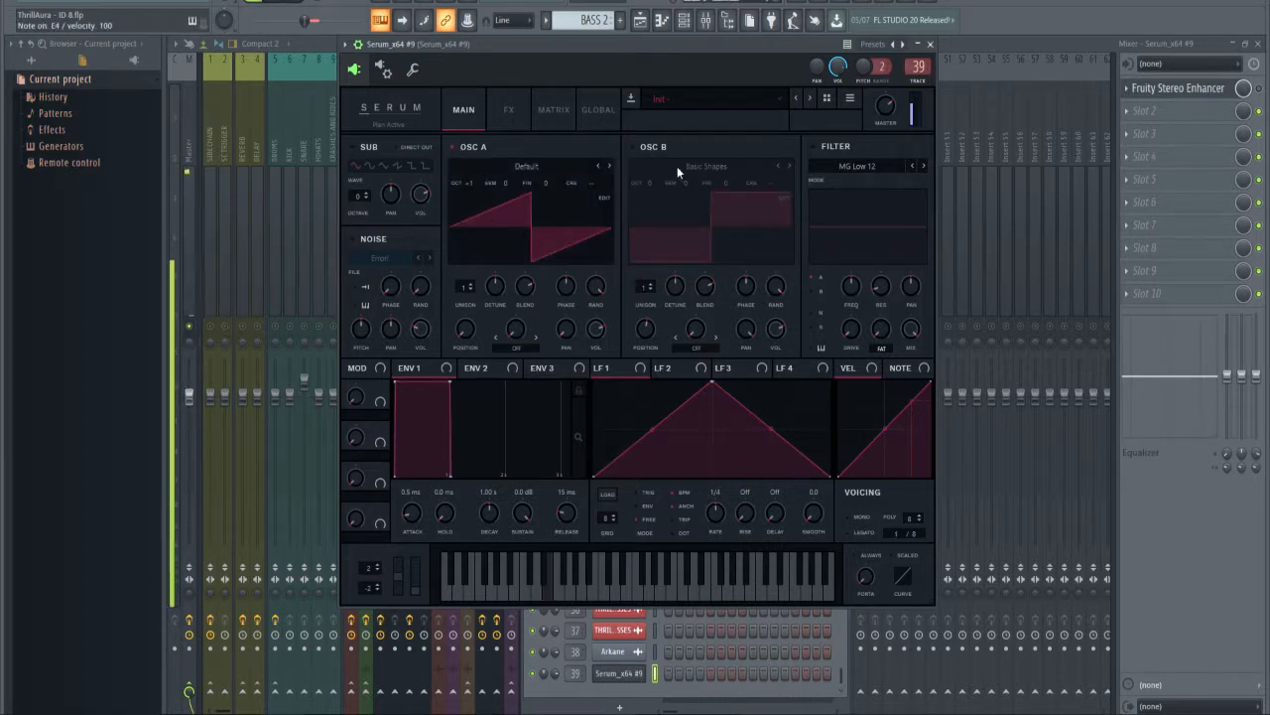
left_click(653, 148)
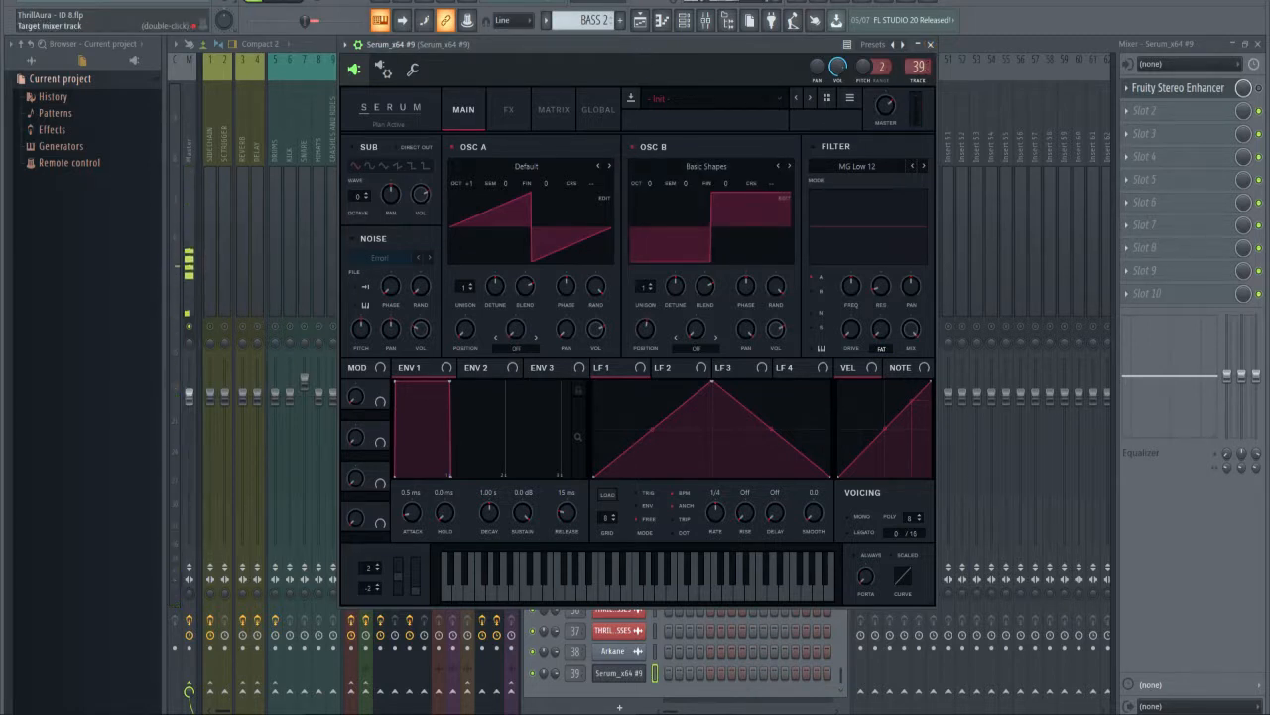
key("Escape")
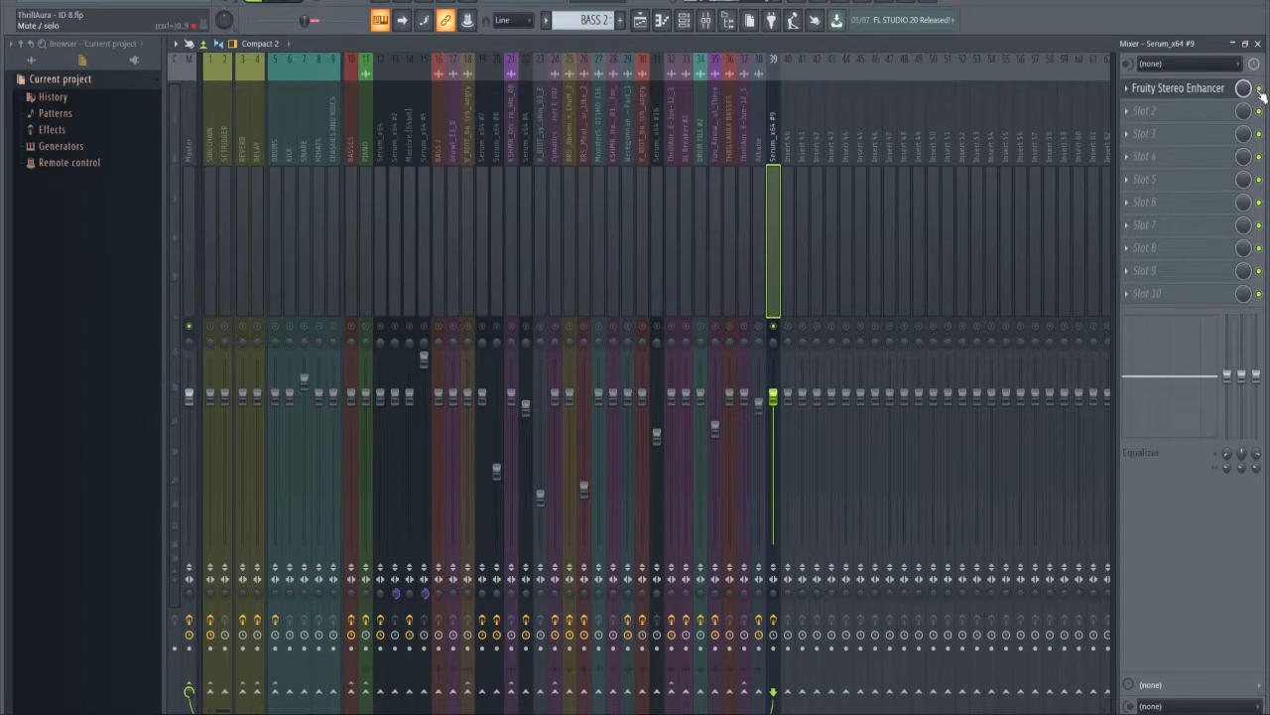
- Move the phase offset fully left in the Serum track's Fruity Stereo Enhancer, and recentre it together with the stereo separation
left_click(1179, 88)
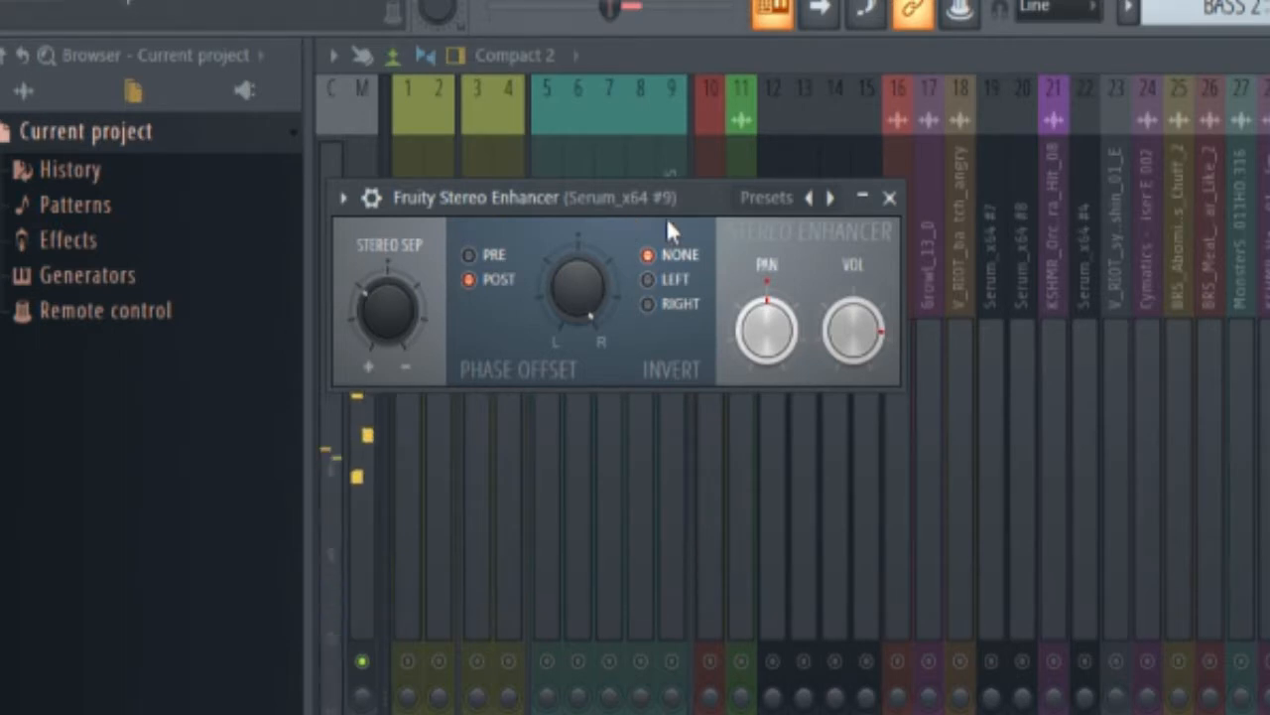
scroll(590, 288, "down", 5)
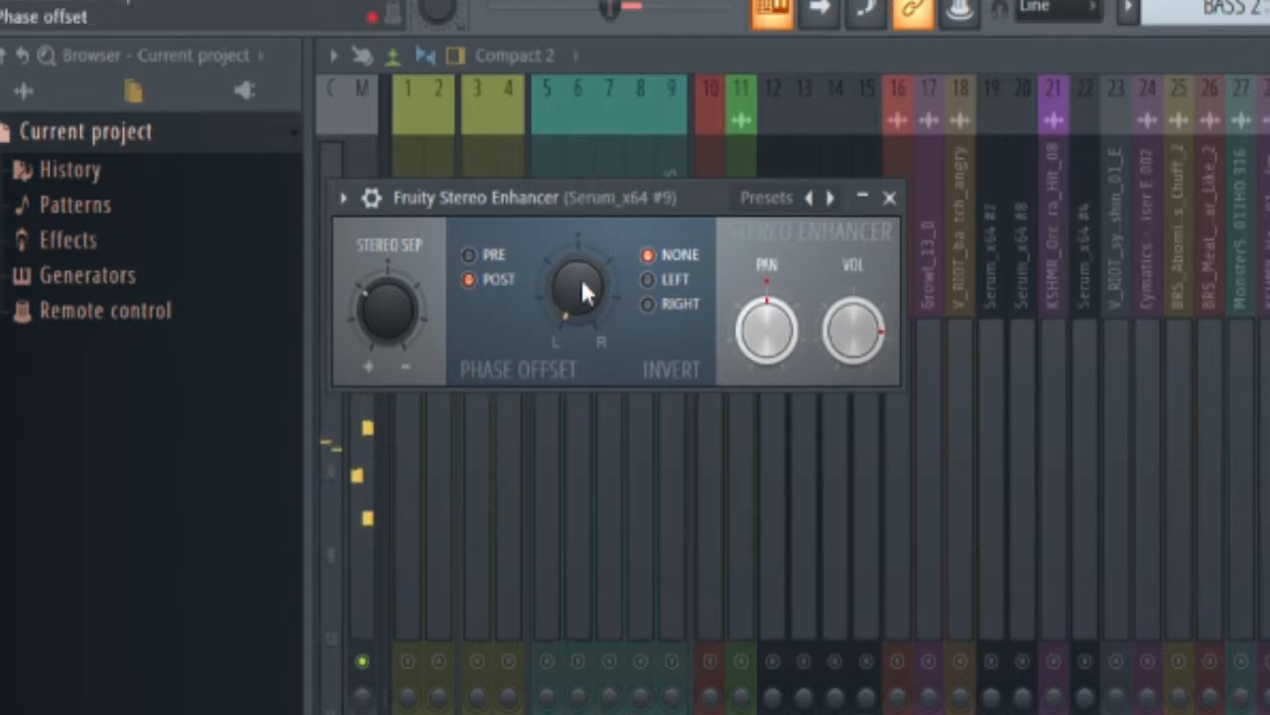
left_click_drag(583, 289, 589, 287)
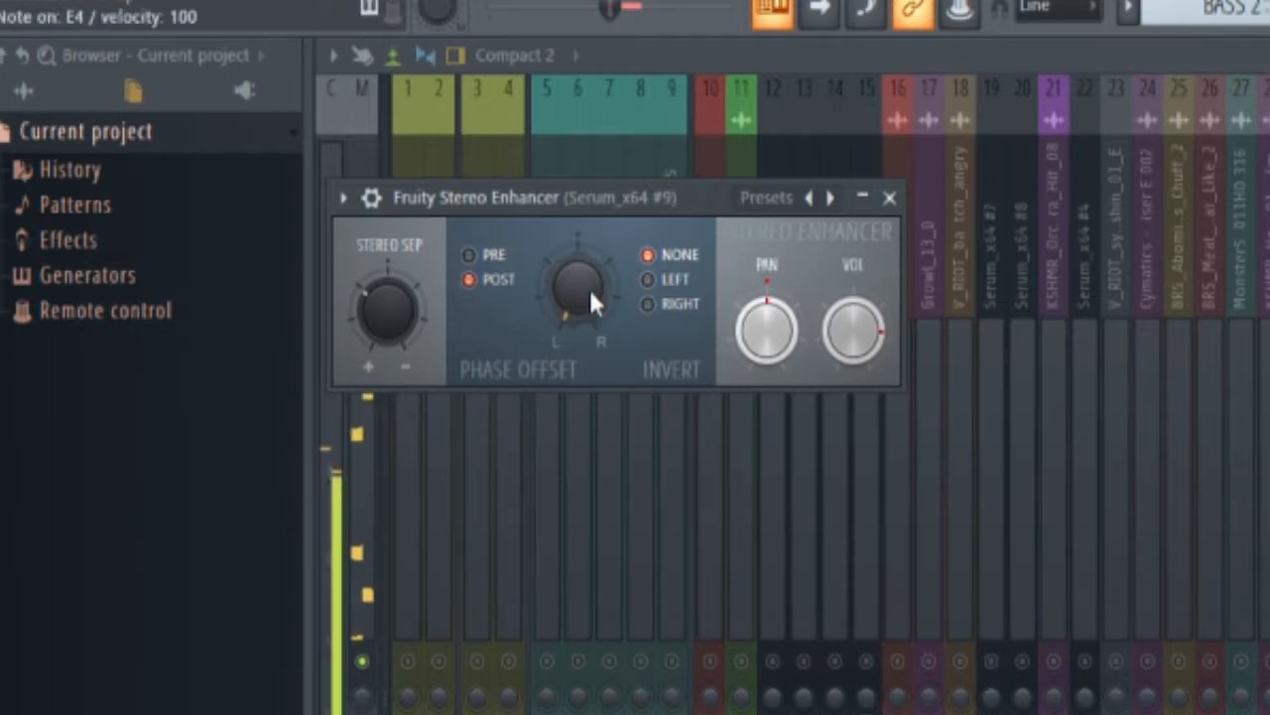
left_click_drag(387, 307, 430, 291)
left_click_drag(578, 286, 578, 266)
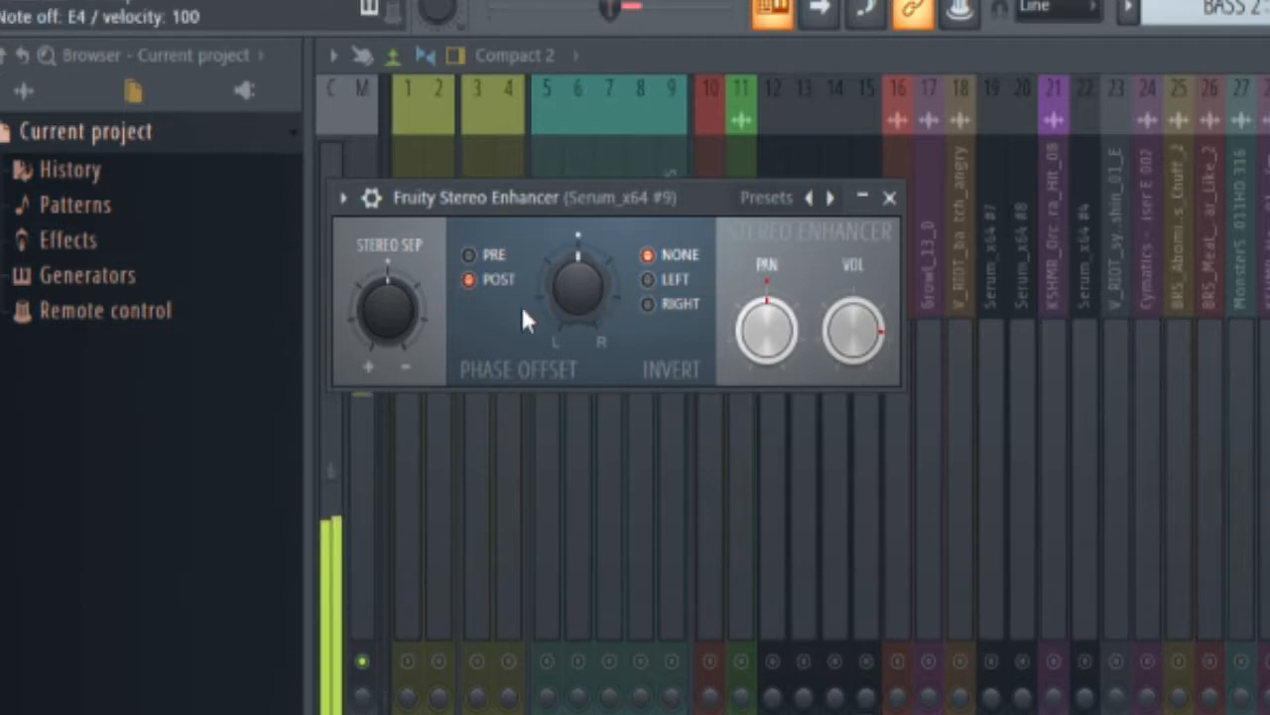
- Try panning the Serum track 100% left and pushing its stereo separation fully toward plus, returning each control to centre
left_click_drag(775, 337, 775, 417)
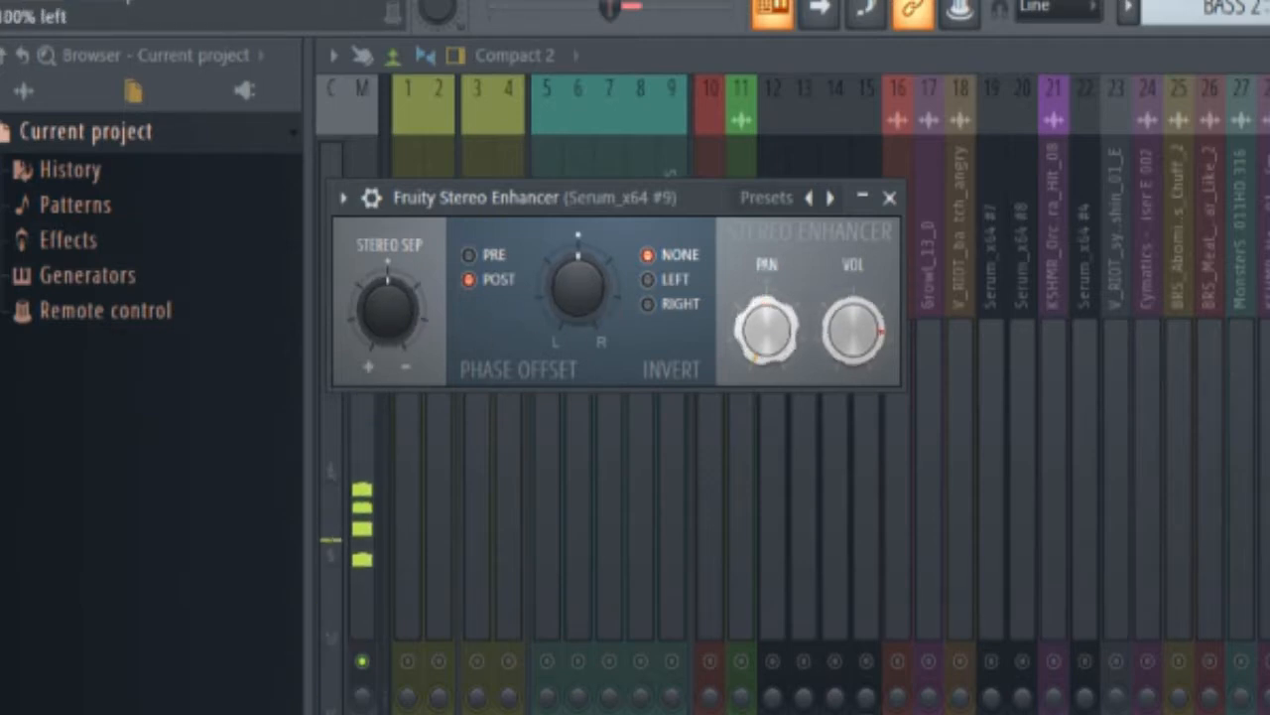
mouse_move(775, 342)
left_mouse_down()
mouse_move(775, 298)
mouse_move(776, 387)
mouse_move(775, 343)
left_mouse_up()
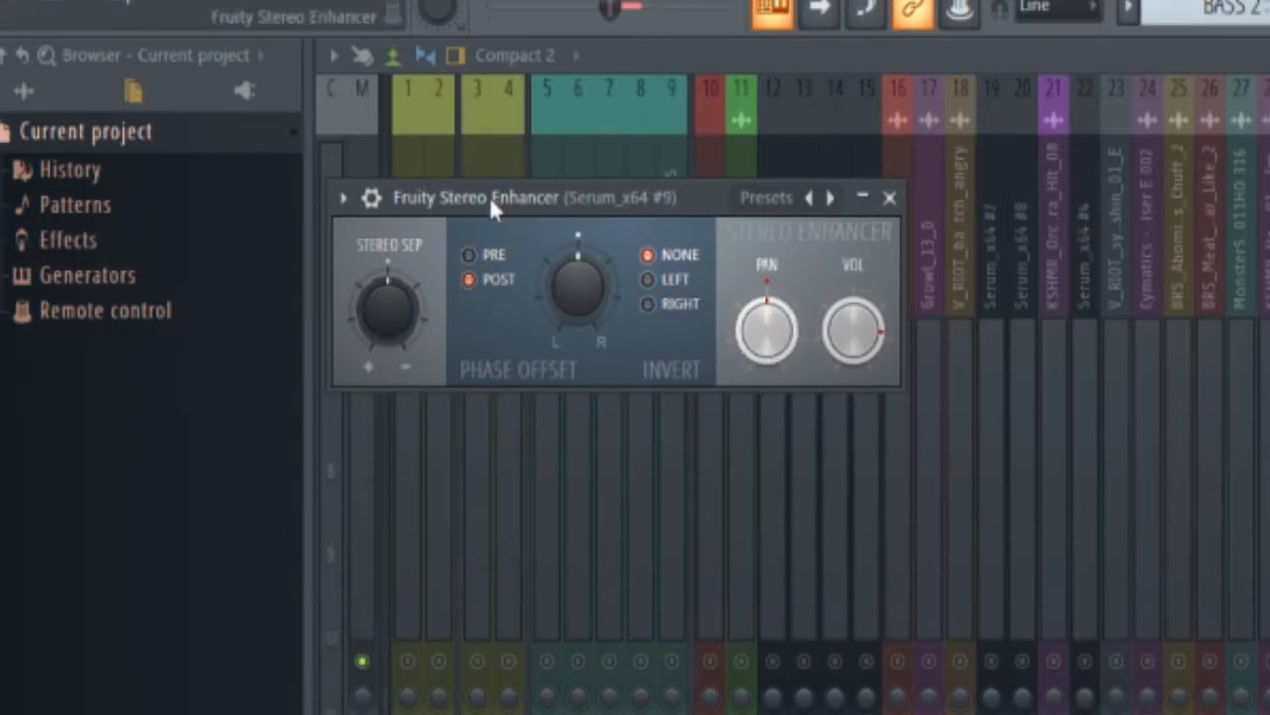
left_click_drag(404, 310, 404, 397)
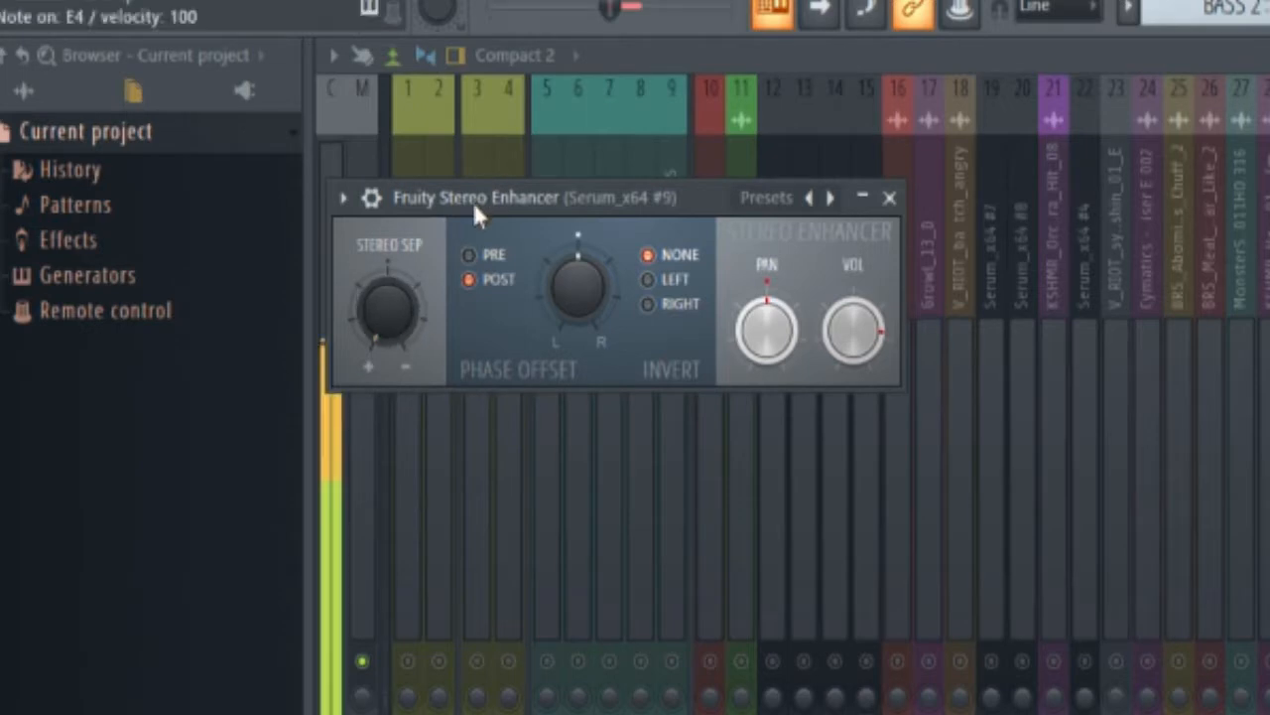
mouse_move(411, 285)
left_mouse_down()
mouse_move(411, 192)
mouse_move(411, 269)
left_mouse_up()
mouse_move(402, 313)
left_mouse_down()
mouse_move(402, 253)
mouse_move(402, 328)
mouse_move(402, 314)
left_mouse_up()
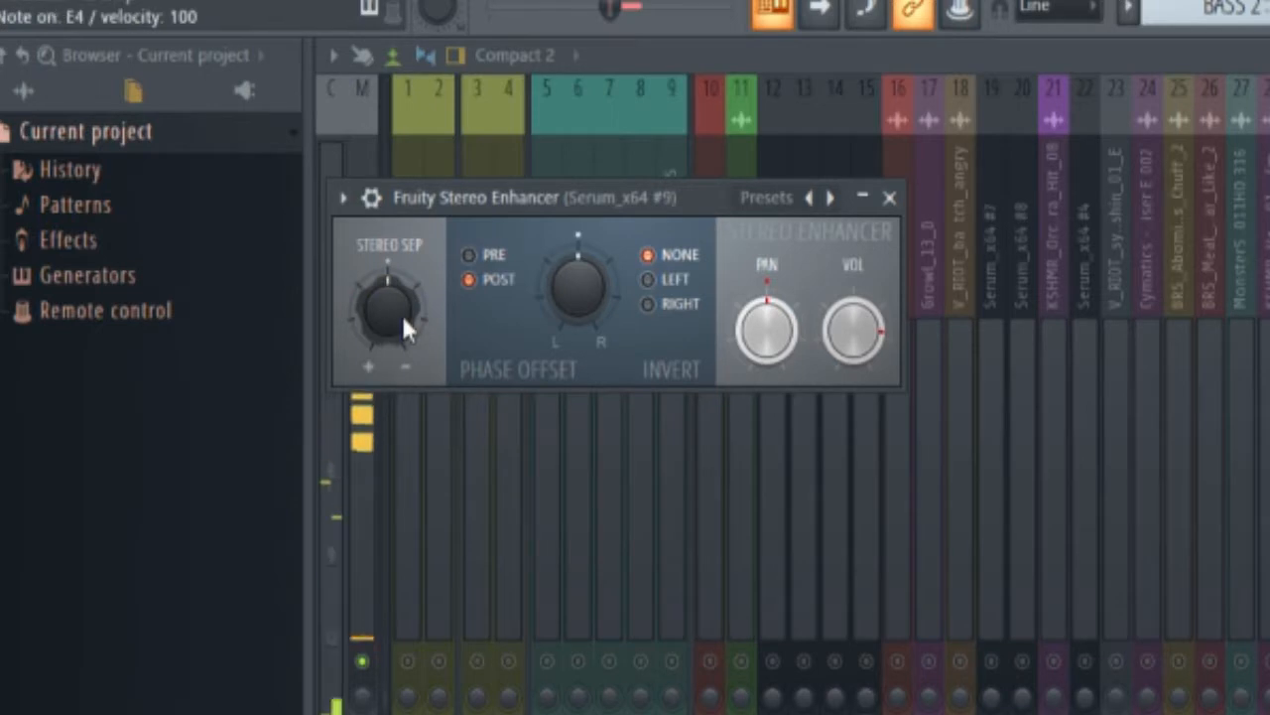
- Adjust the Serum track's phase offset and stereo separation once more, and close its Fruity Stereo Enhancer
left_click_drag(593, 292, 593, 328)
mouse_move(402, 310)
left_mouse_down()
mouse_move(402, 321)
mouse_move(400, 300)
left_mouse_up()
left_click(889, 197)
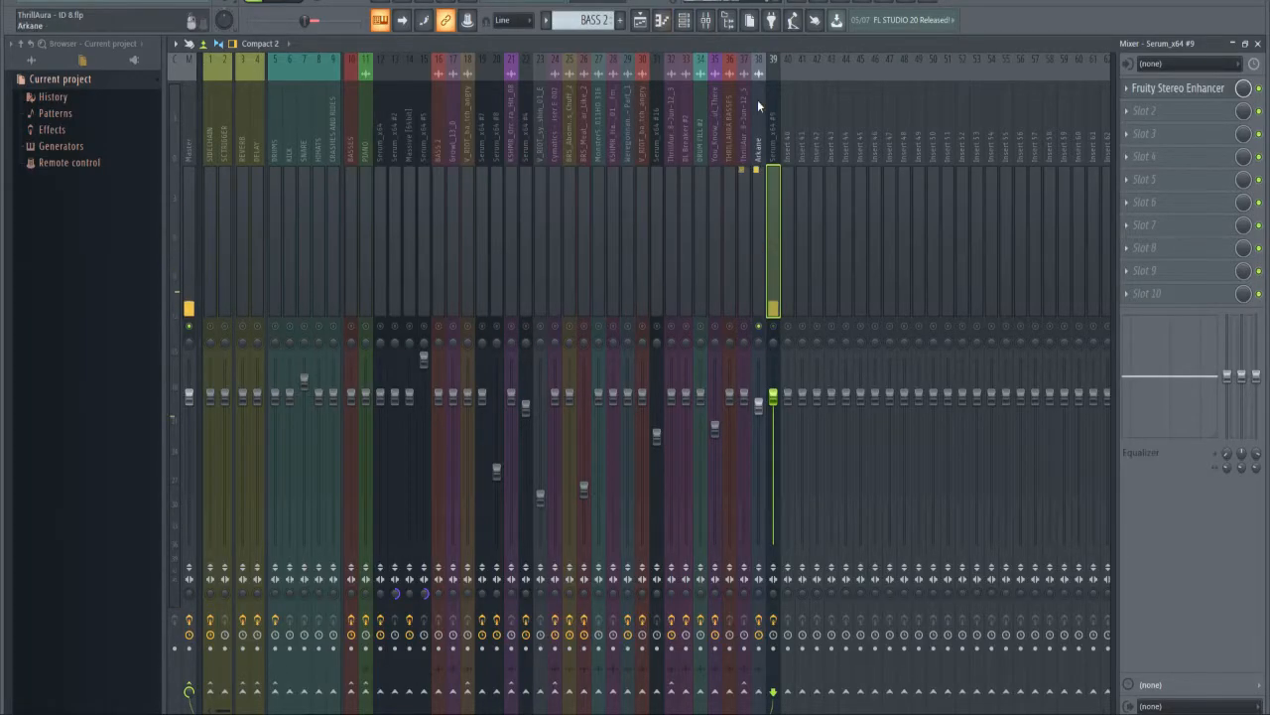
- Set the Arkane track's Fruity Stereo Enhancer to 31% separated with the phase offset partway left, and close it
left_click(757, 100)
right_click(506, 223)
left_click(691, 165)
left_click(697, 173)
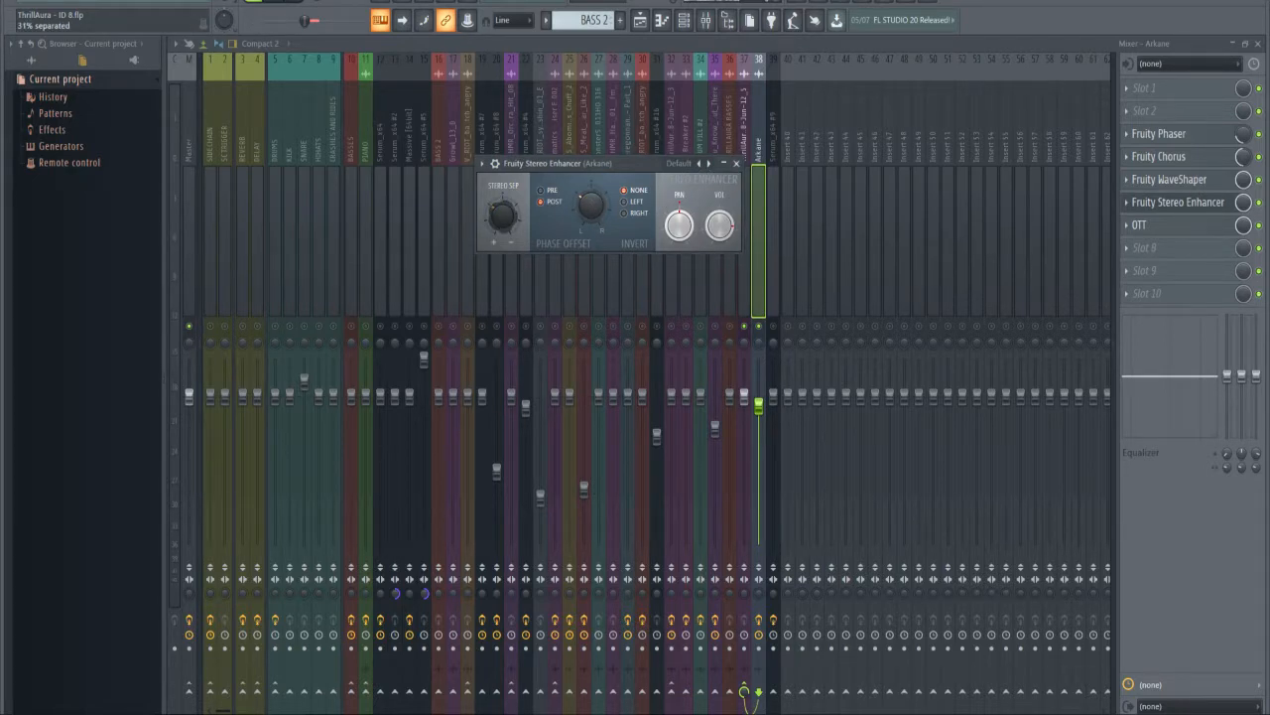
left_click(736, 164)
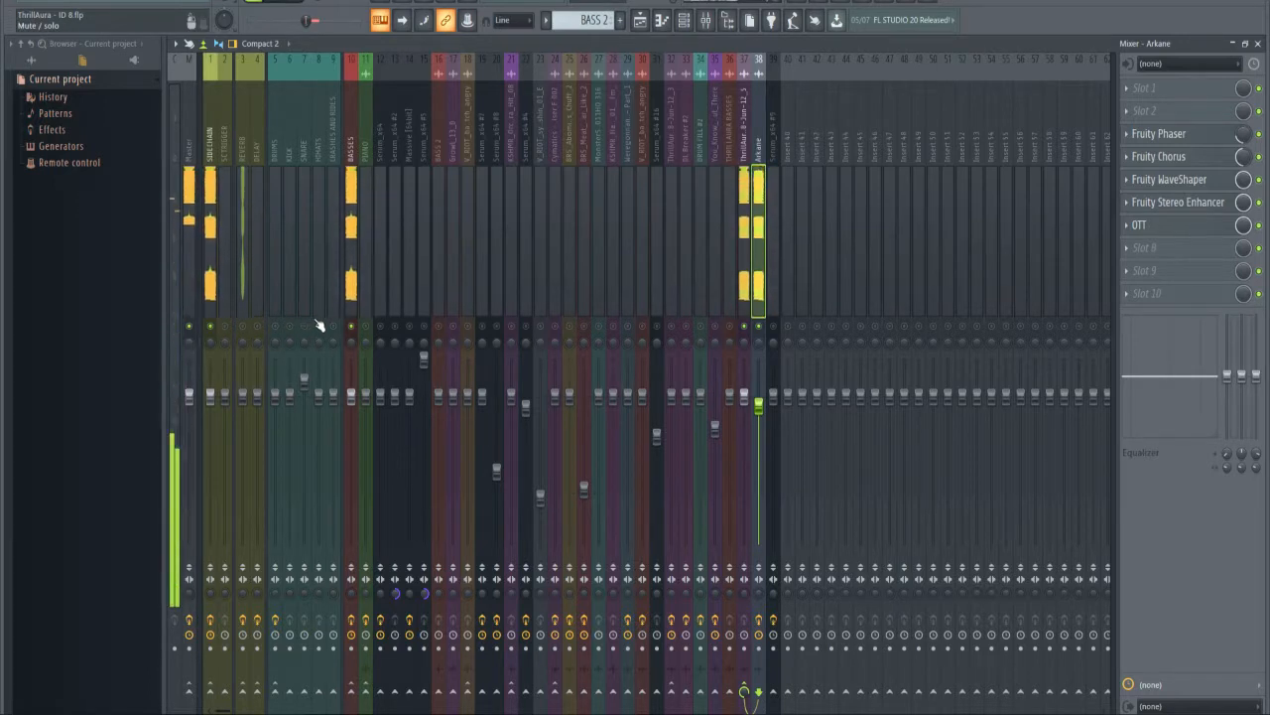
- Examine the Fruity parametric EQ 2 on the first Serum bass track and close it
left_click(747, 279)
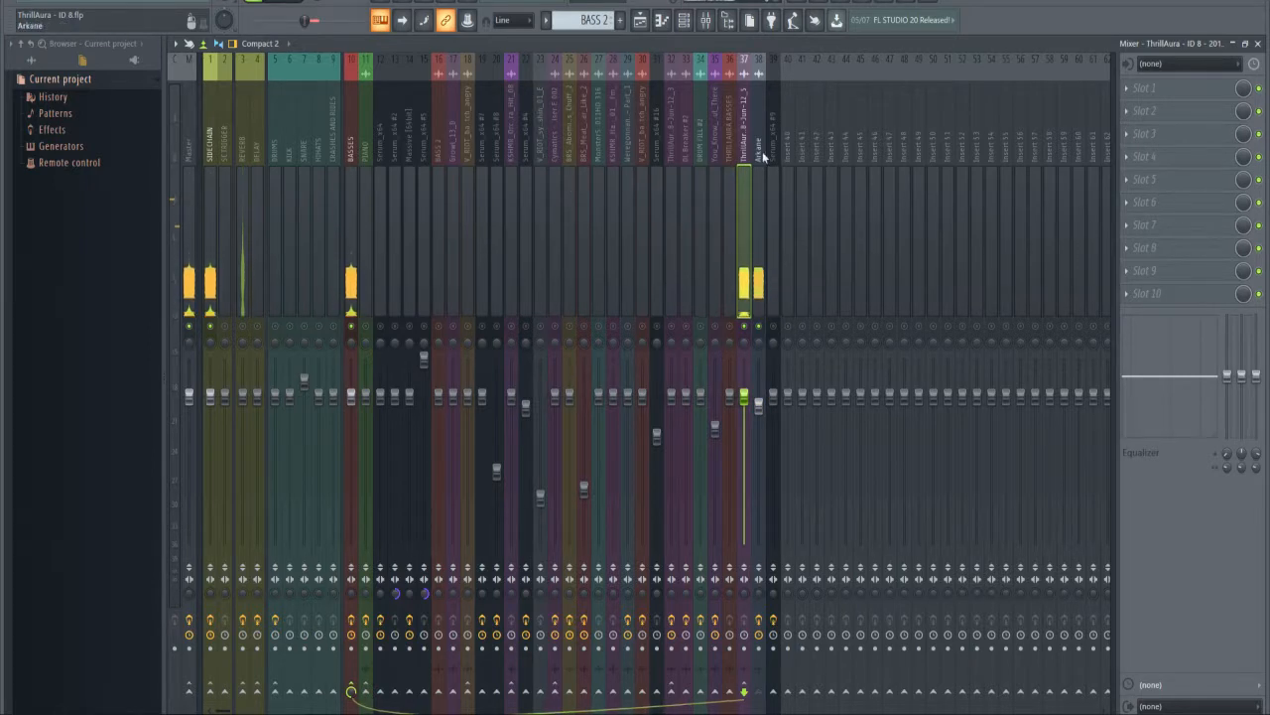
left_click(386, 177)
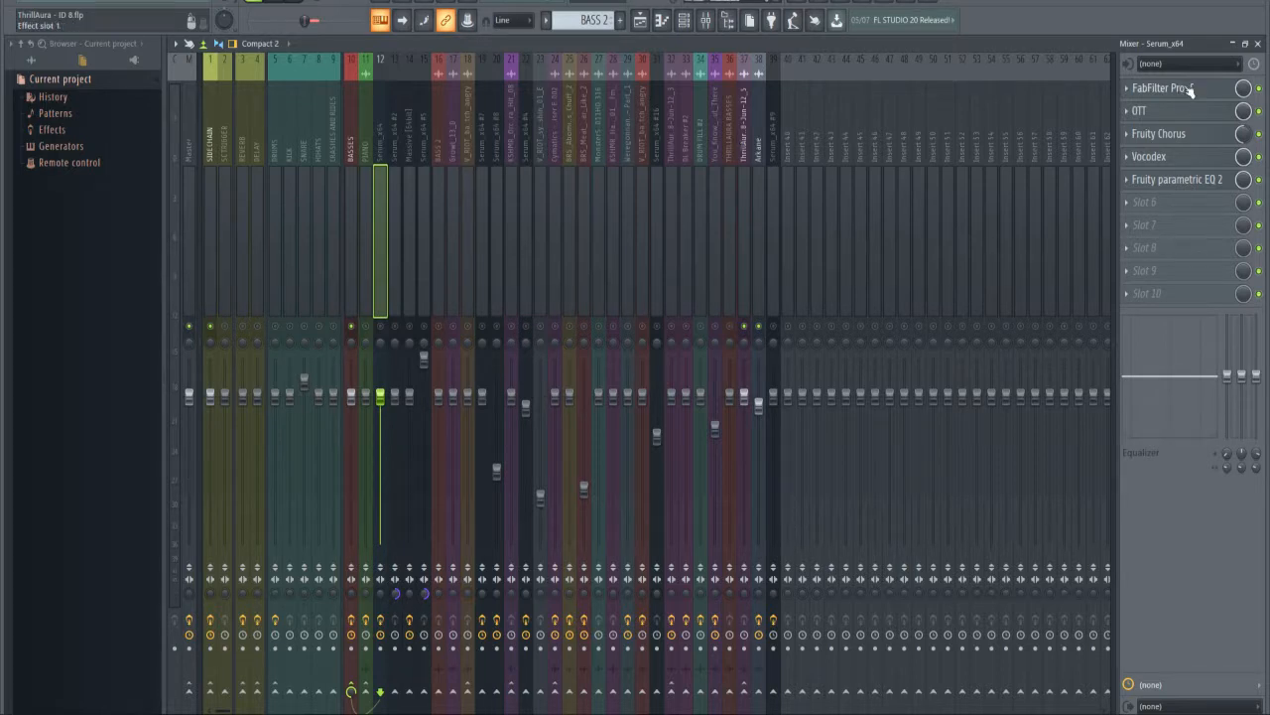
left_click(1178, 179)
left_click(698, 219)
- Examine the OTT settings on the Massive mixer track and close the plugin
key("Right")
key("Right")
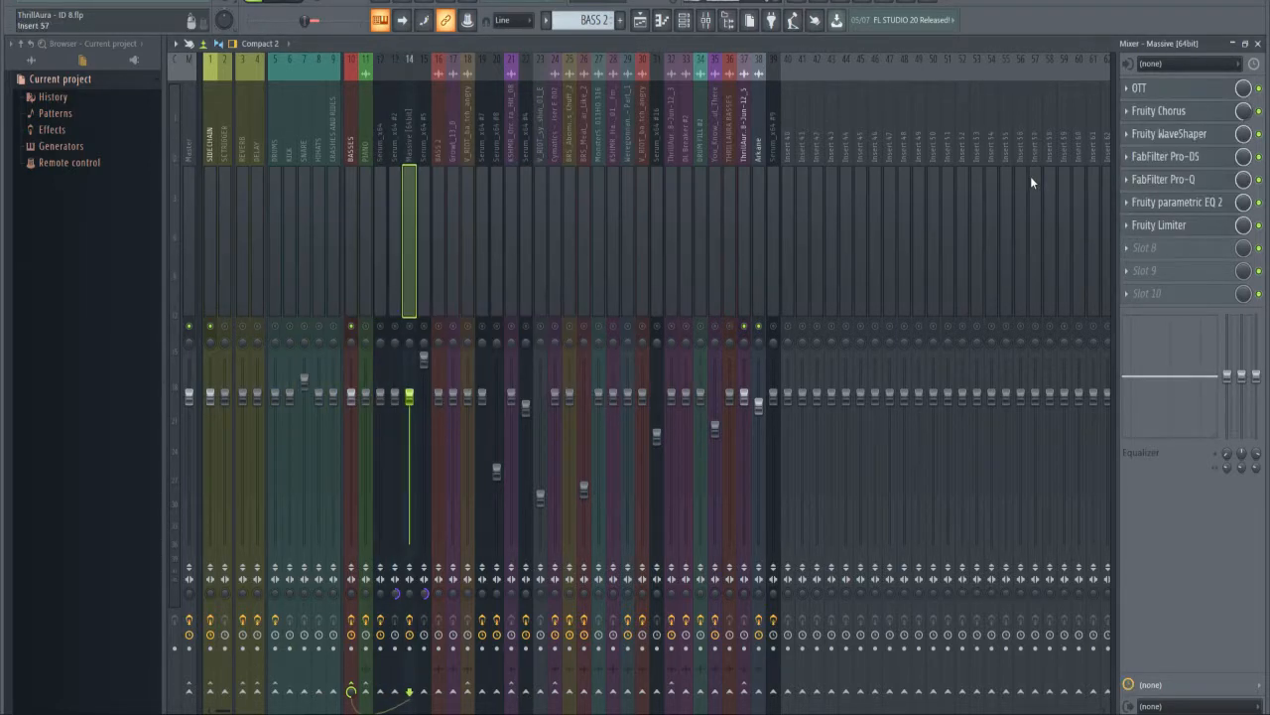
left_click(1172, 89)
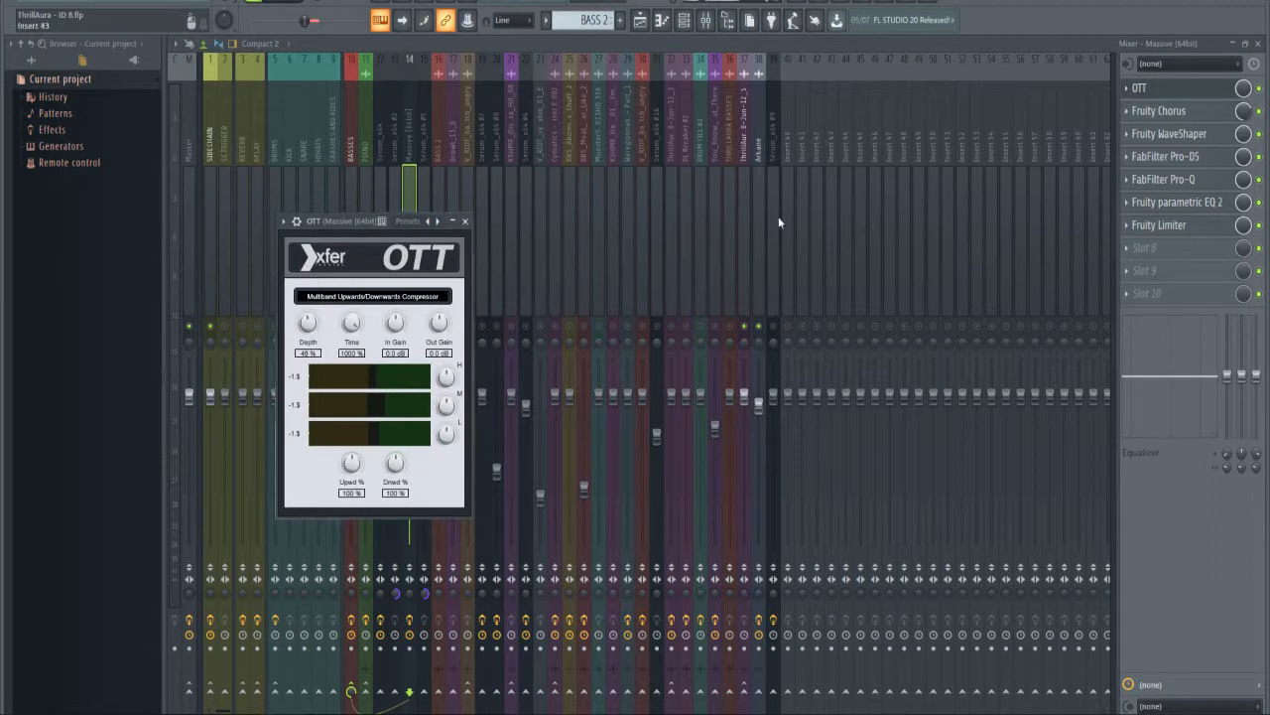
left_click(464, 221)
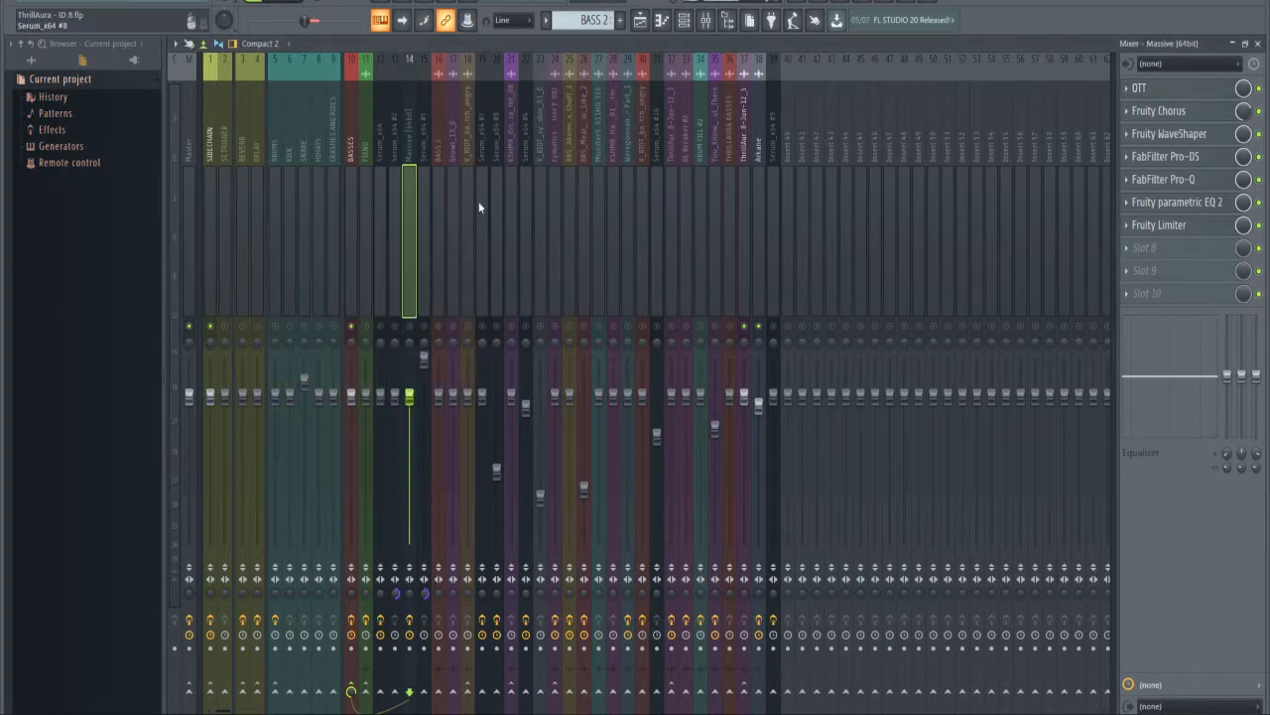
- End the solo in the mixer and select the Serum_x64 #3 channel routed to the Massive track
right_click(408, 325)
left_click(643, 21)
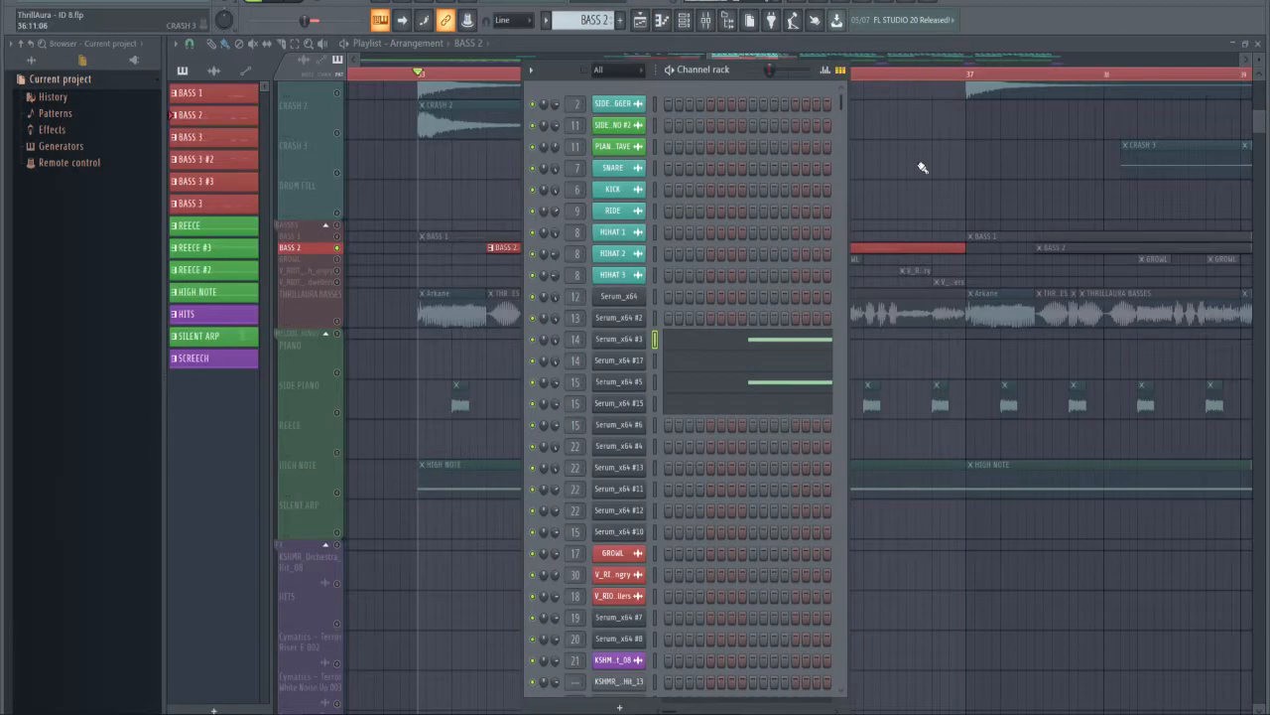
left_click(627, 341)
double_click(912, 56)
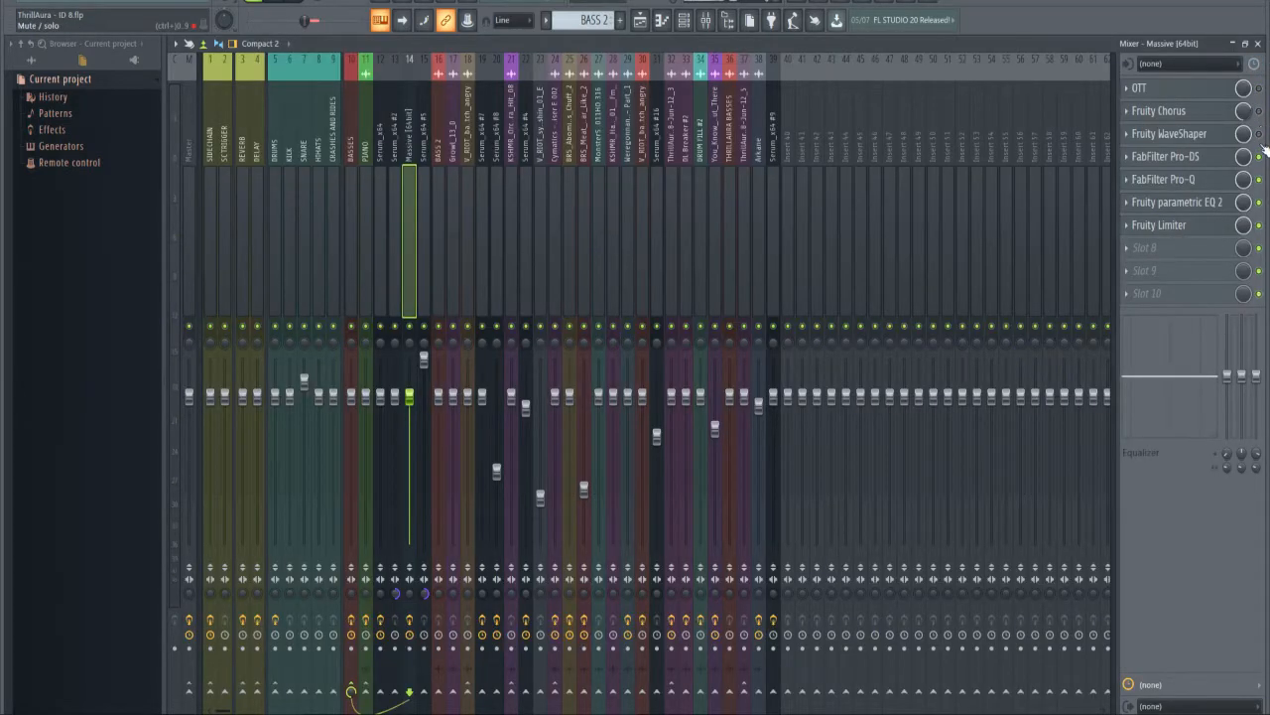
- Mute the REVERB track and audition the Massive track with all its effects bypassed, and with only OTT enabled
key("v")
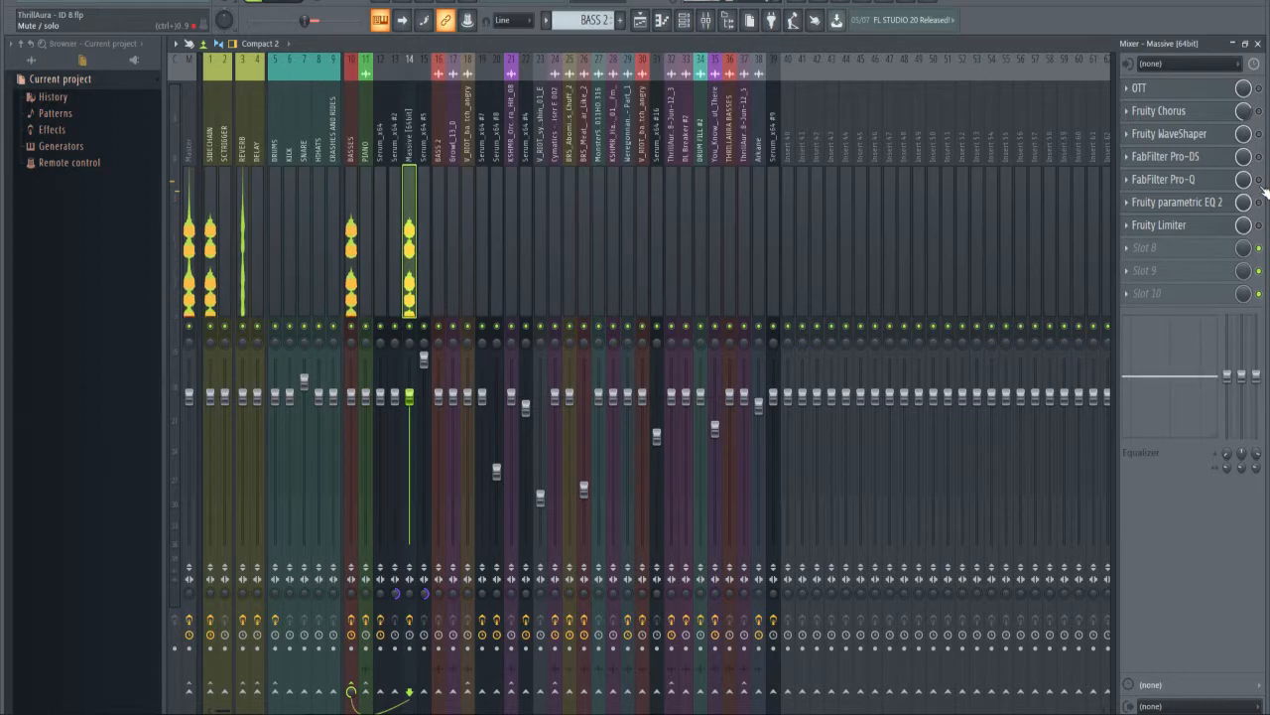
key("v")
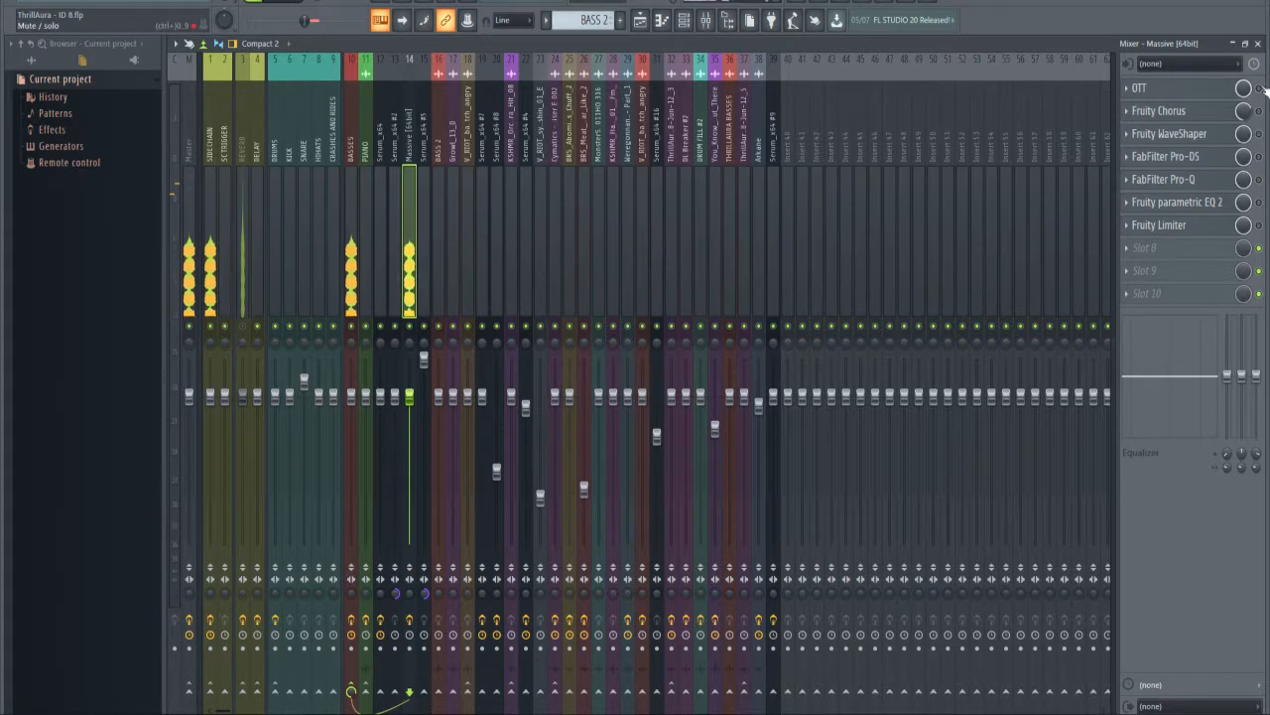
left_click(1137, 89)
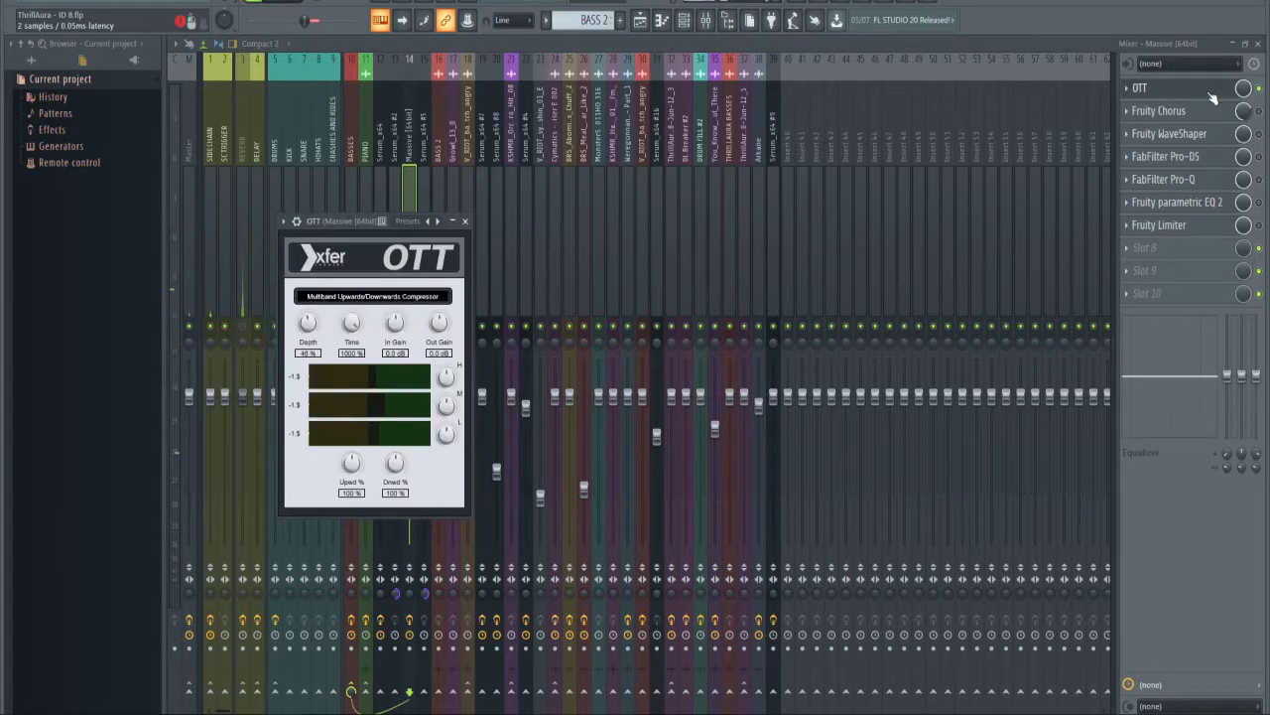
key("v")
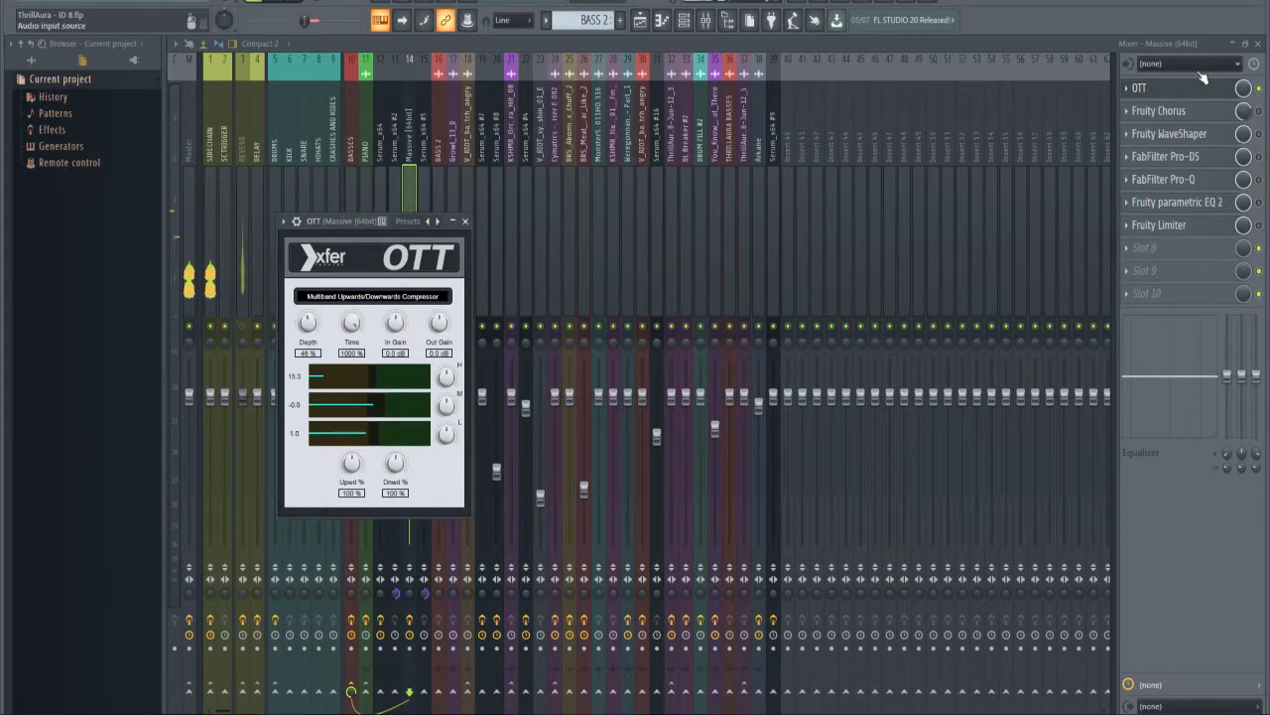
- Re-enable Fruity Chorus and Fruity WaveShaper on the Massive track and inspect their settings
left_click(1161, 110)
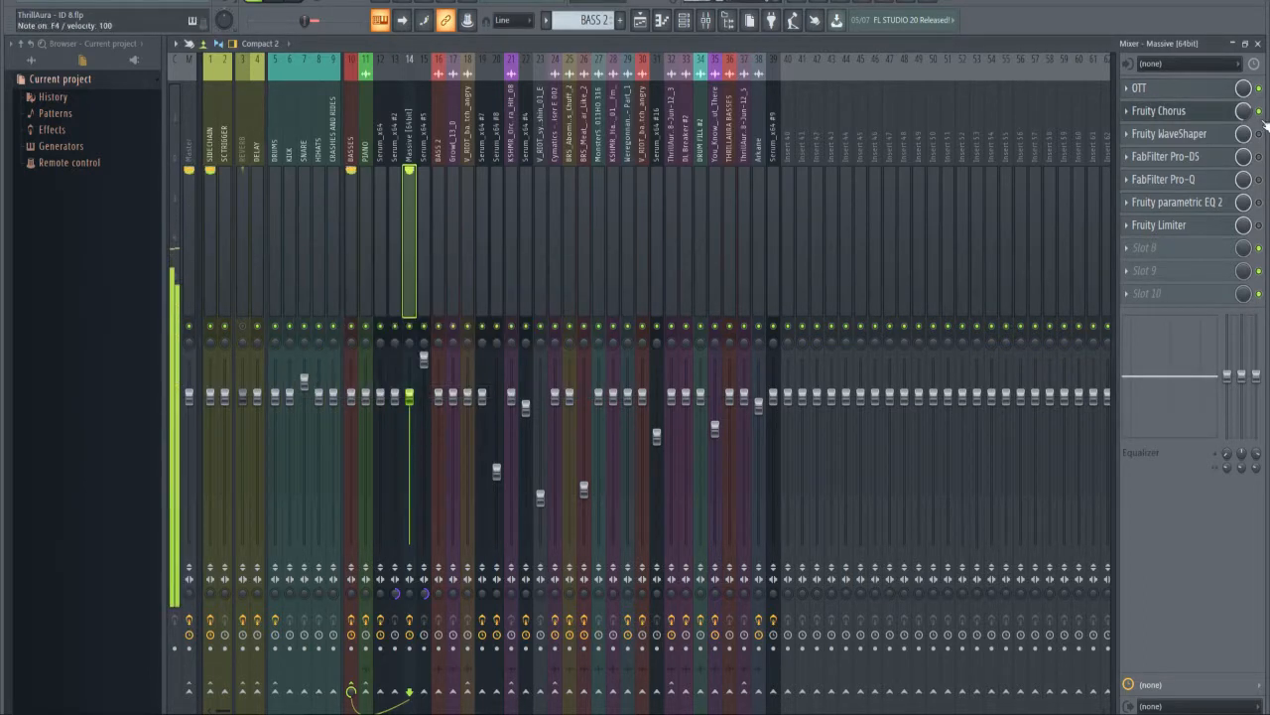
left_click(1196, 134)
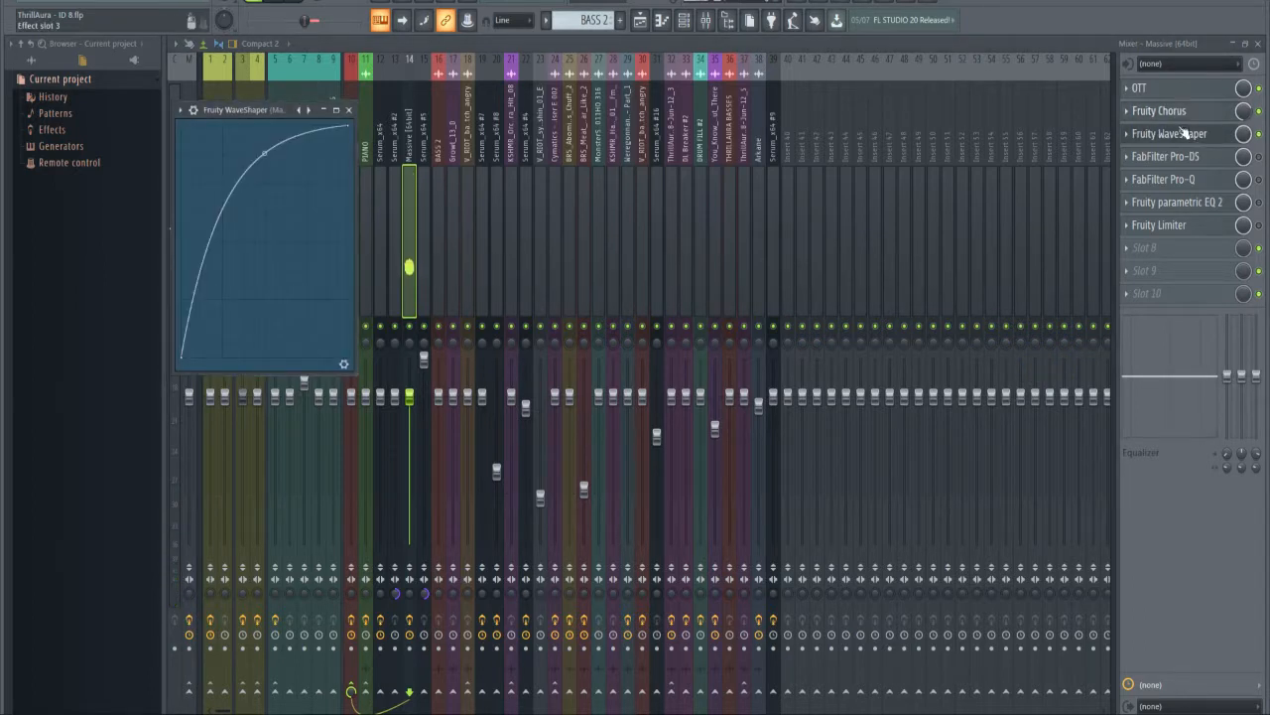
left_click(1183, 137)
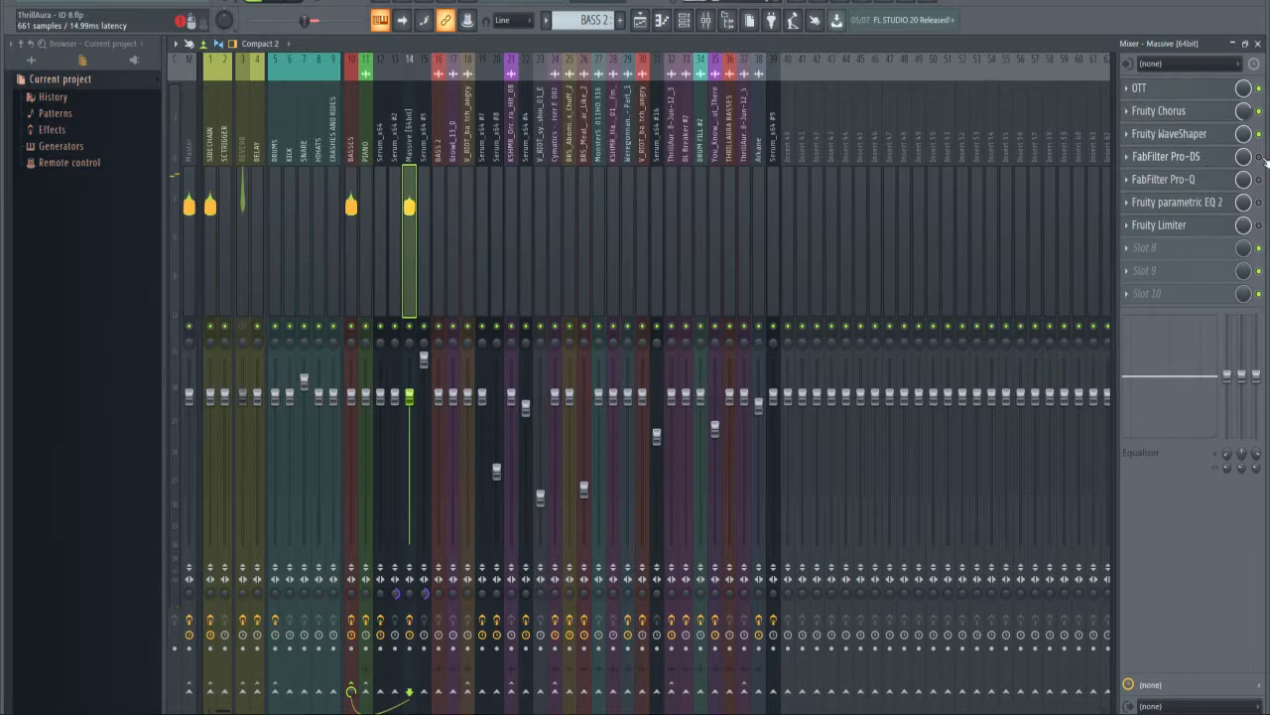
- Re-enable FabFilter Pro-DS on the Massive track with the Single Vocal preset Male Wide Band, and close it
left_click(1206, 157)
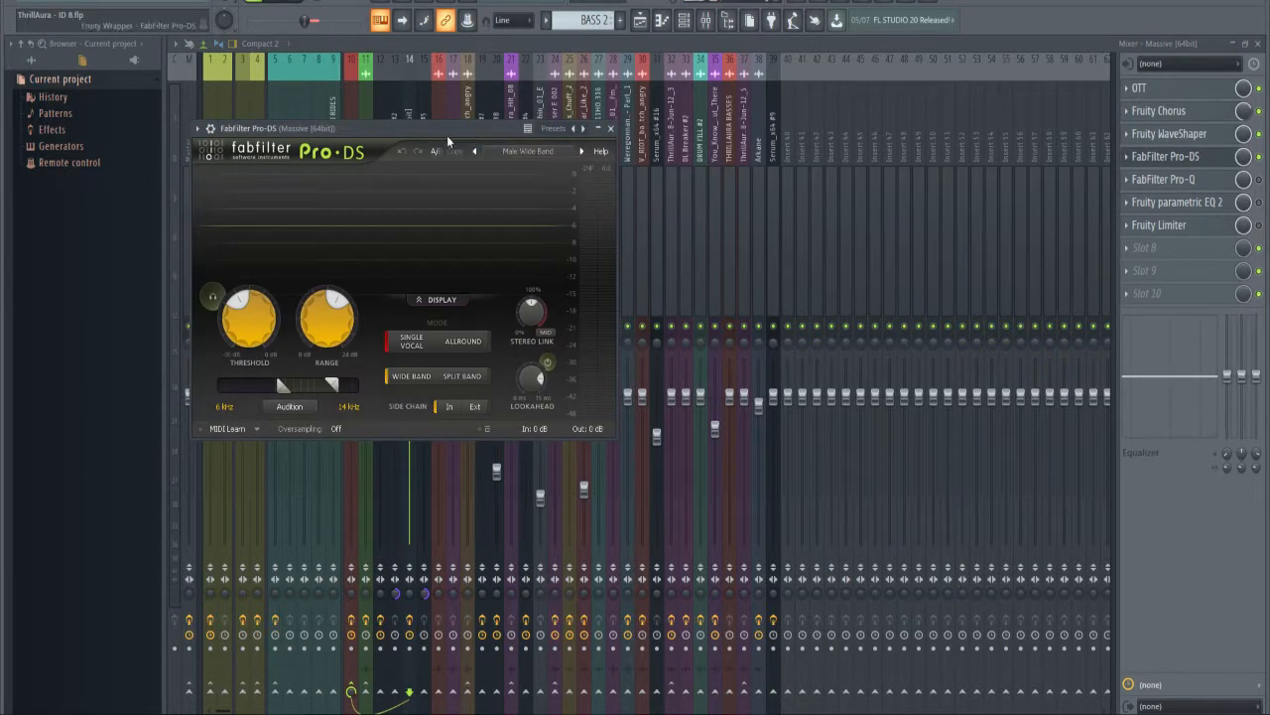
left_click(528, 150)
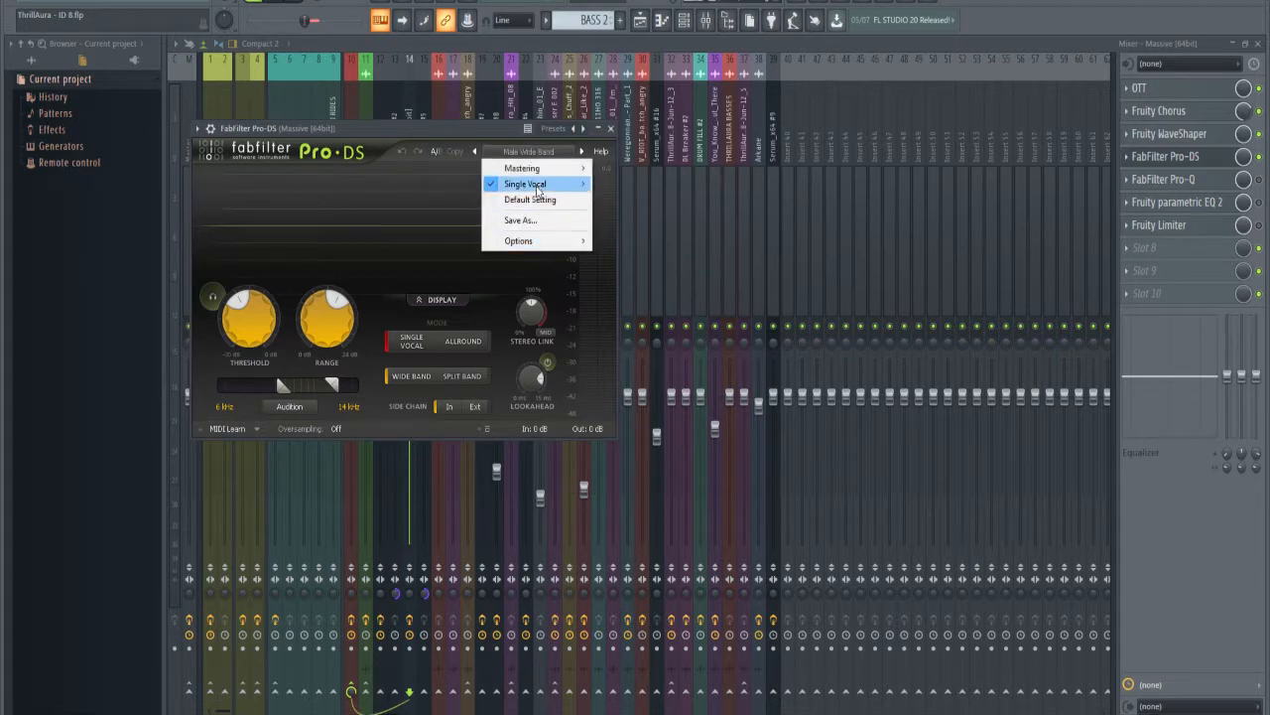
mouse_move(536, 184)
left_click(640, 248)
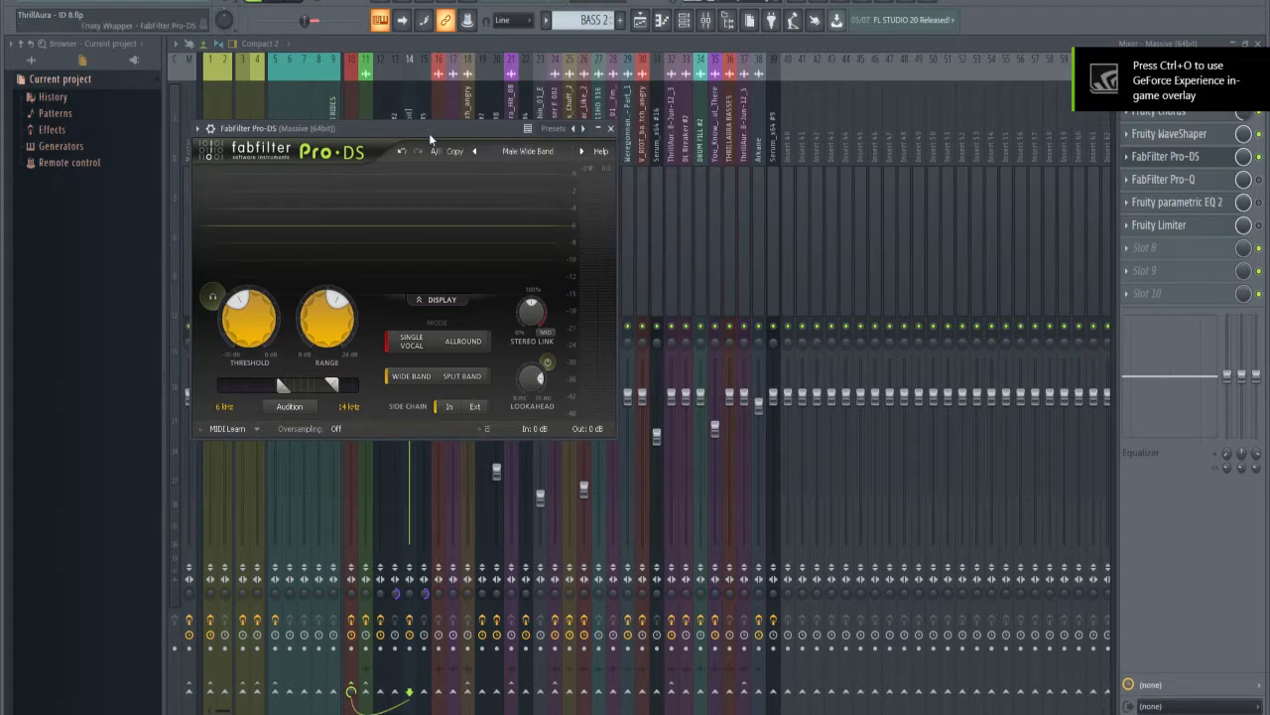
key("Escape")
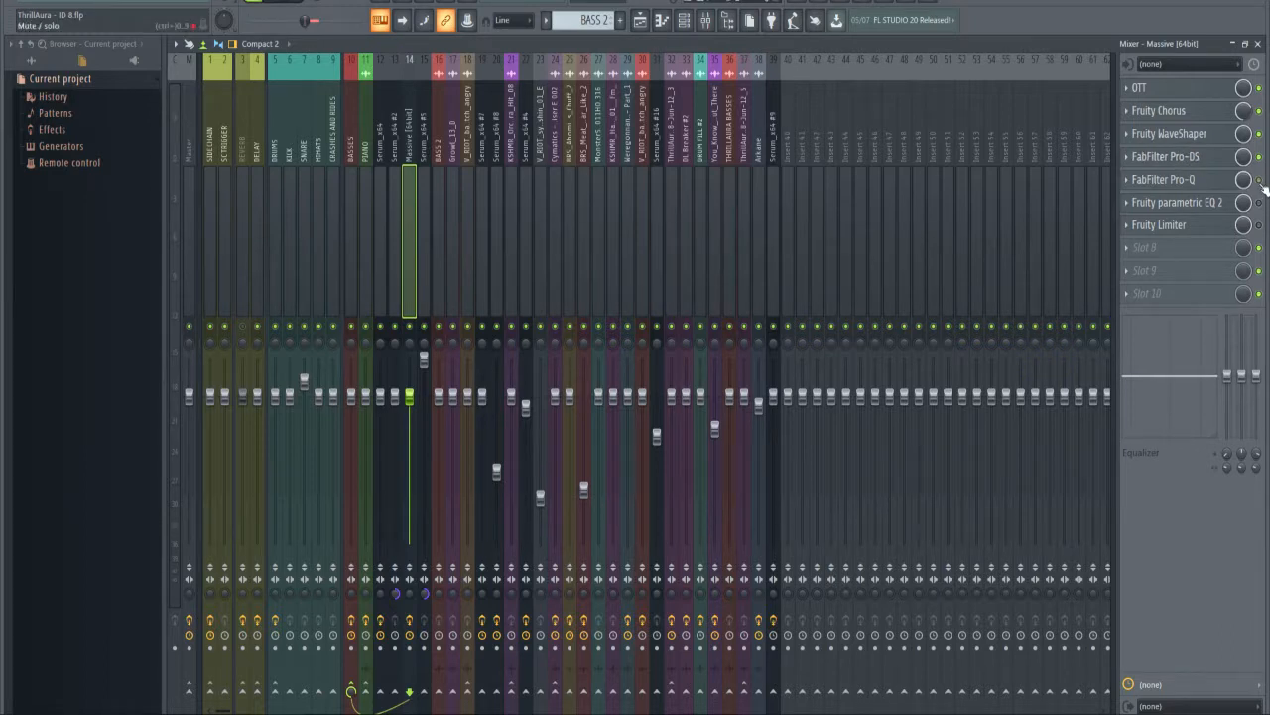
- Re-enable FabFilter Pro-Q, Fruity parametric EQ 2 and Fruity Limiter on the Massive track, inspecting Pro-Q and the limiter
left_click(1166, 179)
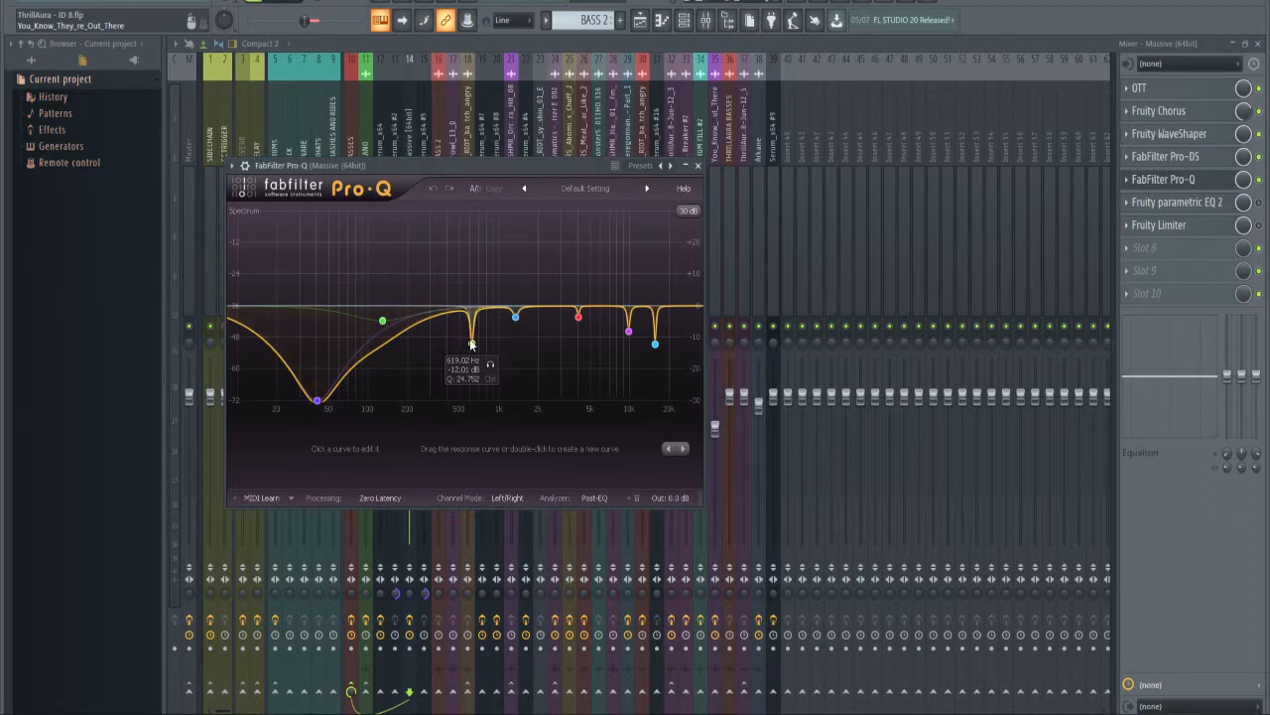
left_click(1159, 225)
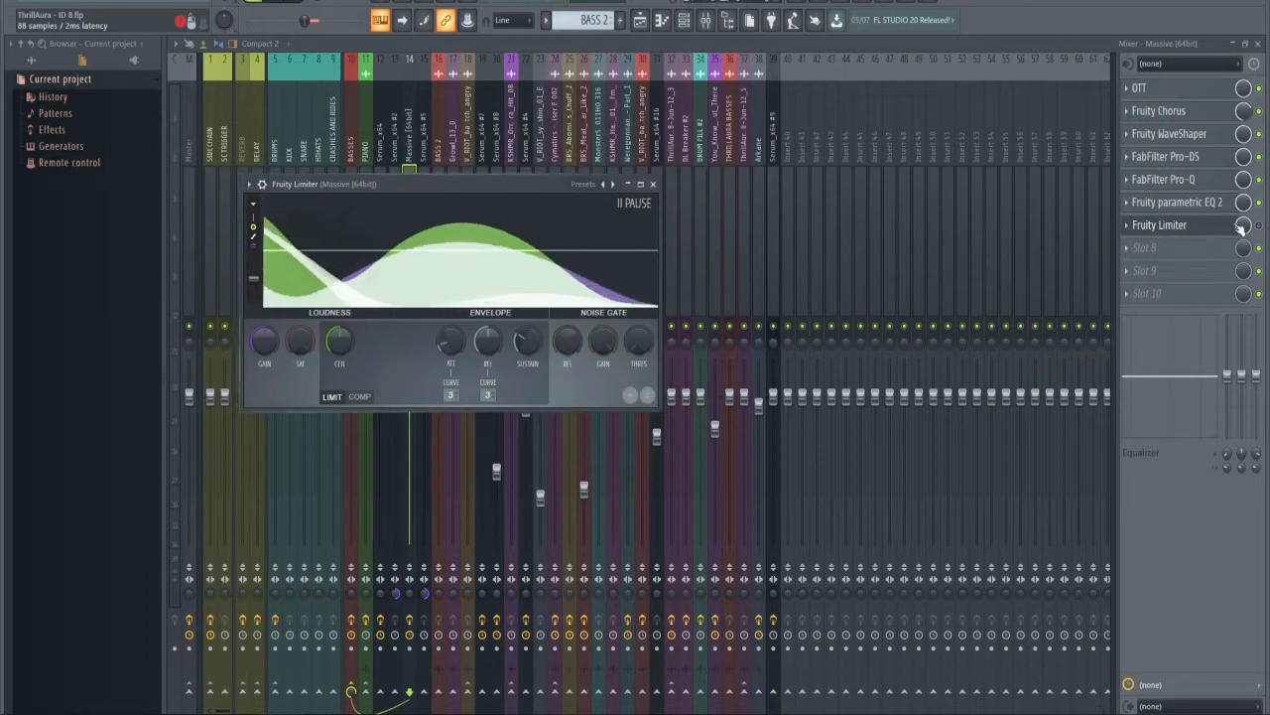
left_click(1159, 224)
left_click(1198, 228)
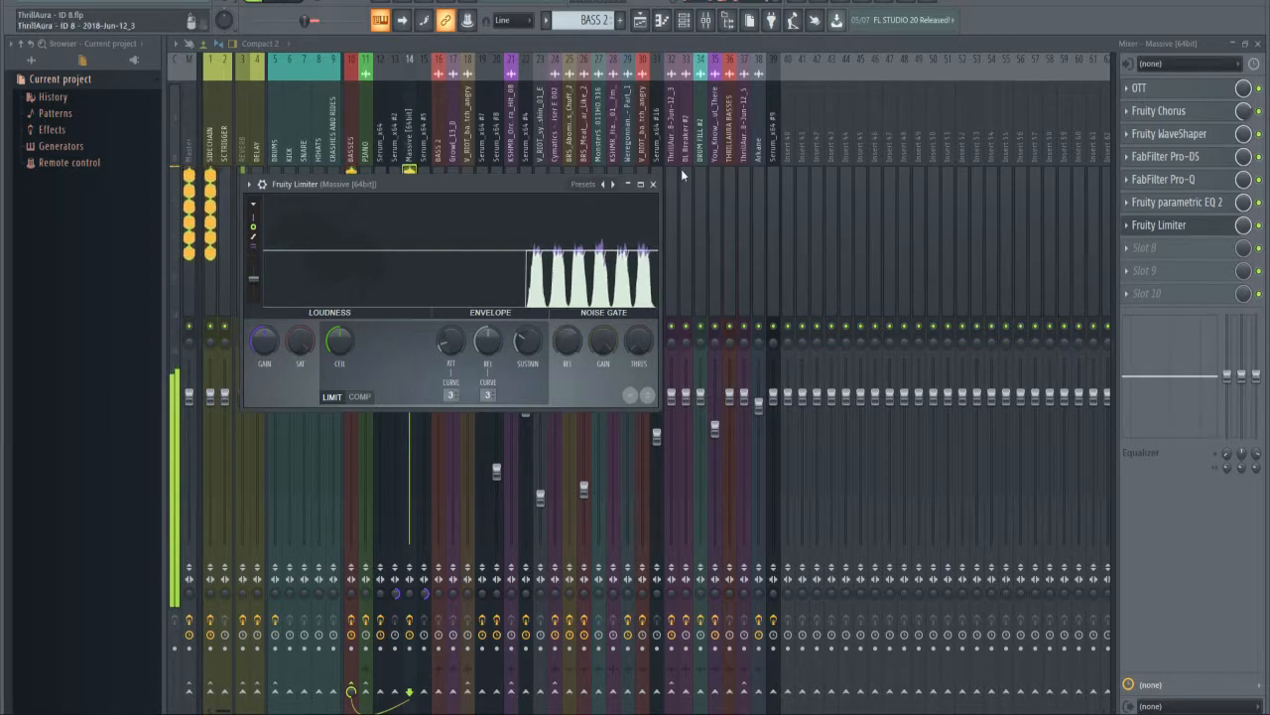
left_click(653, 186)
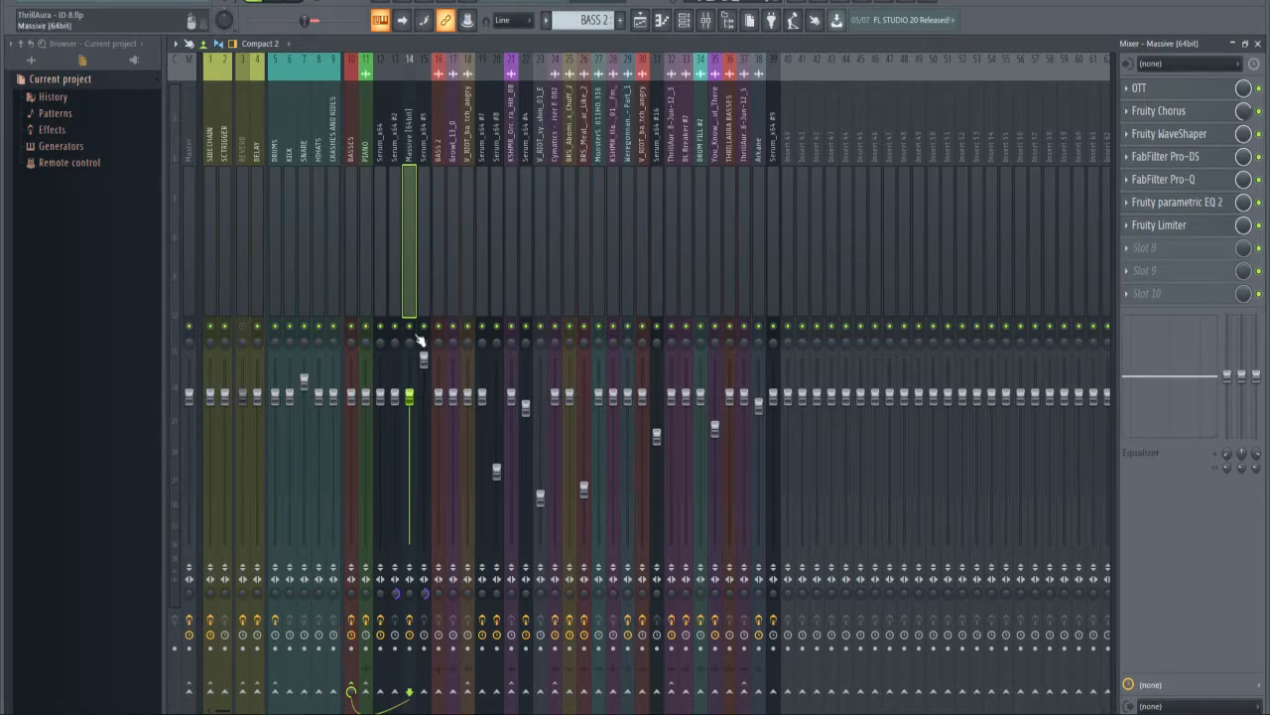
- Unsolo the BASS 2 playlist track and mute the BASS 1, BASS 2, GROWL and V_RIOT clips in bars 33 to 36
left_click(640, 20)
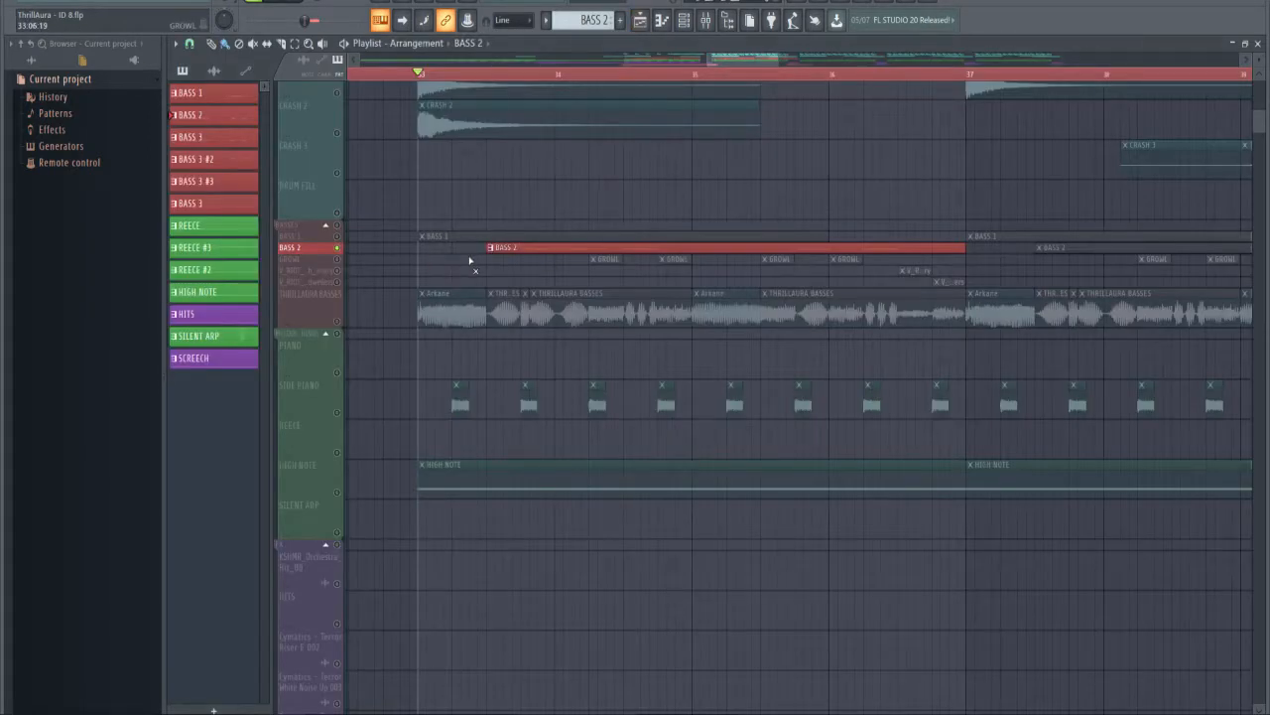
left_click_drag(505, 250, 507, 250)
right_click(338, 248)
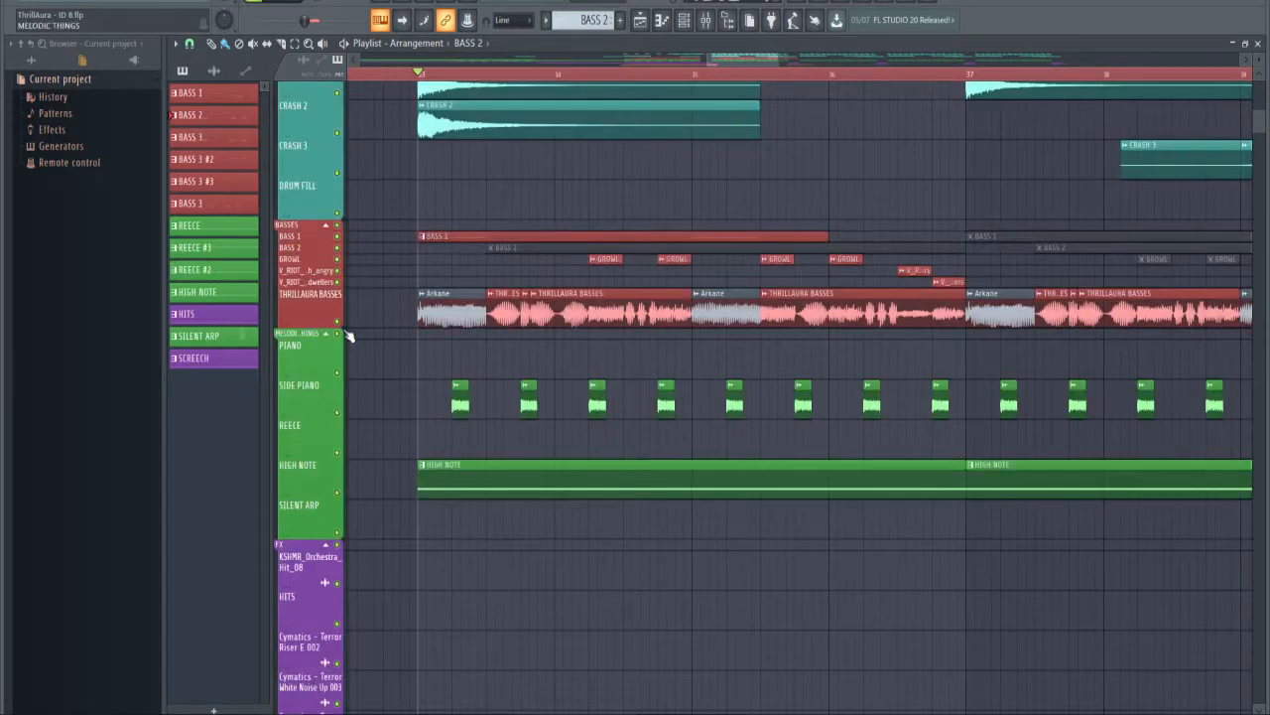
left_click(422, 239)
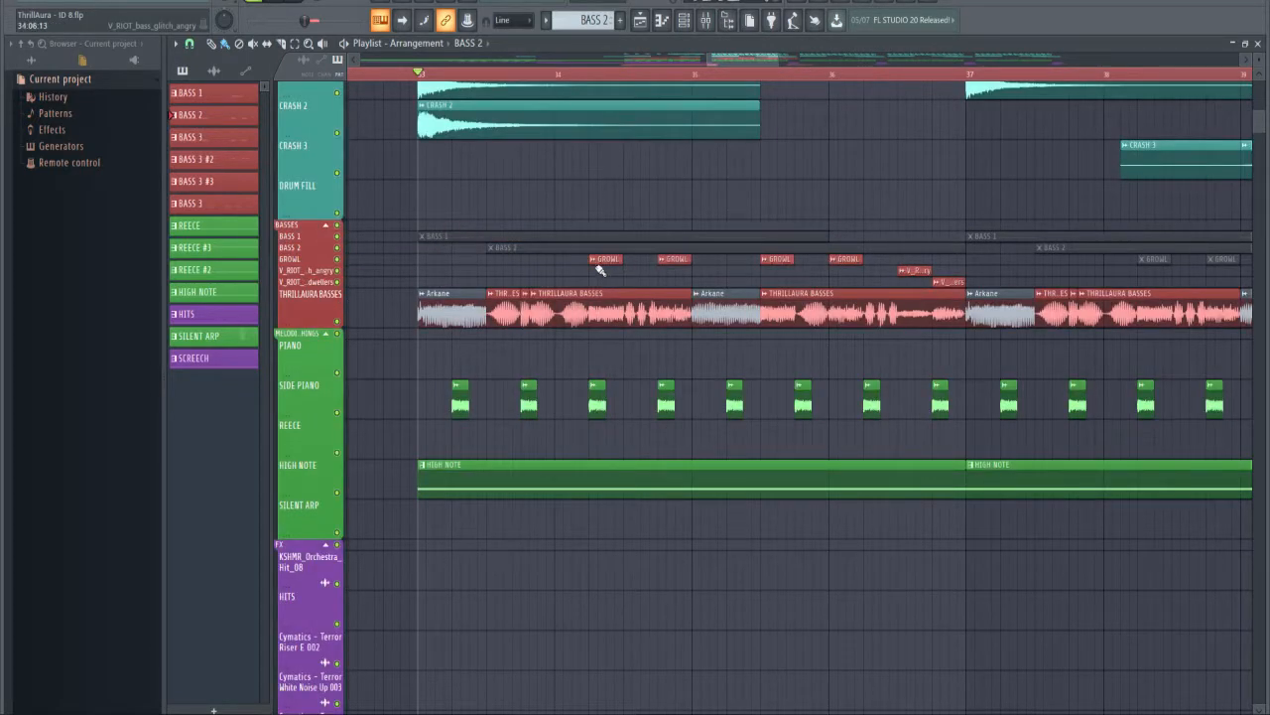
left_click(947, 281)
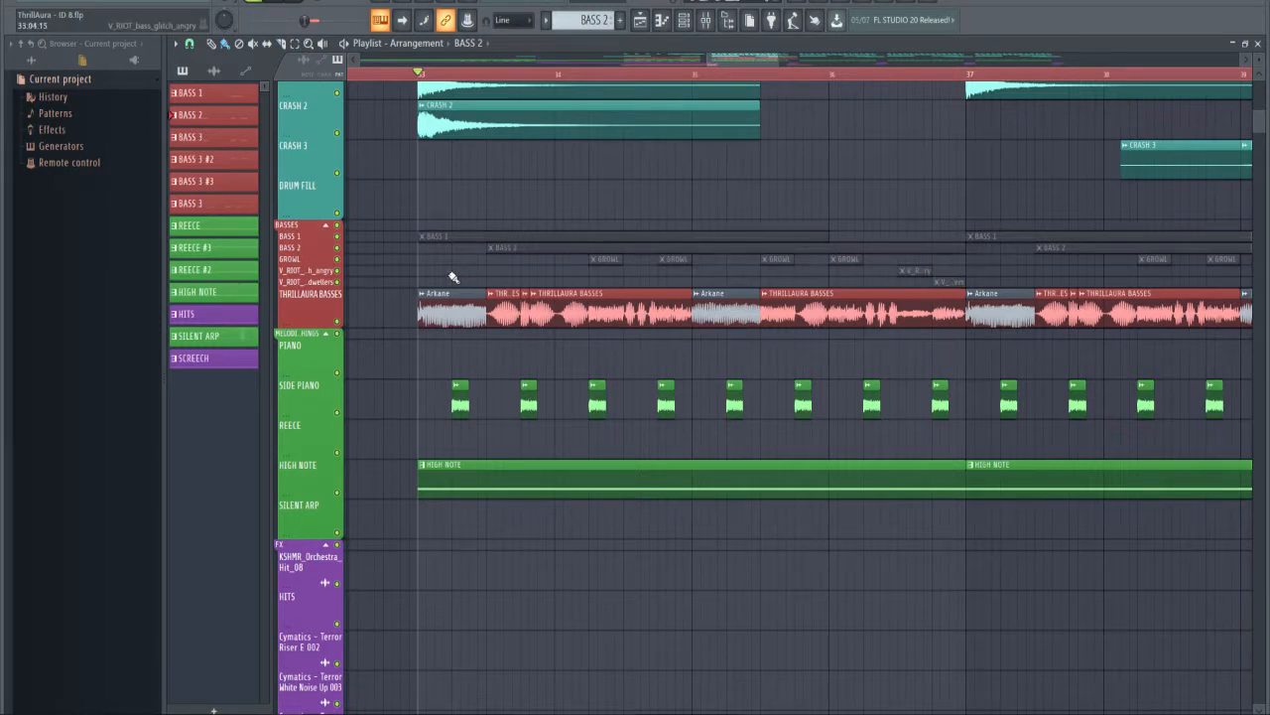